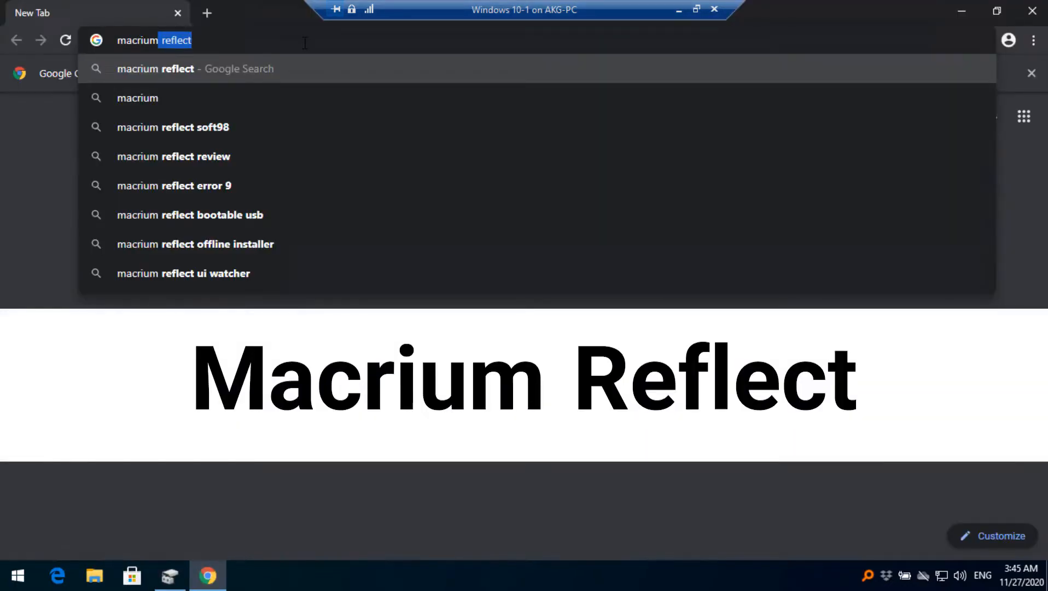
Step: Search the web for macrium reflect and open the Macrium Reflect Free page on macrium.com
{"action": "key", "text": "Return"}
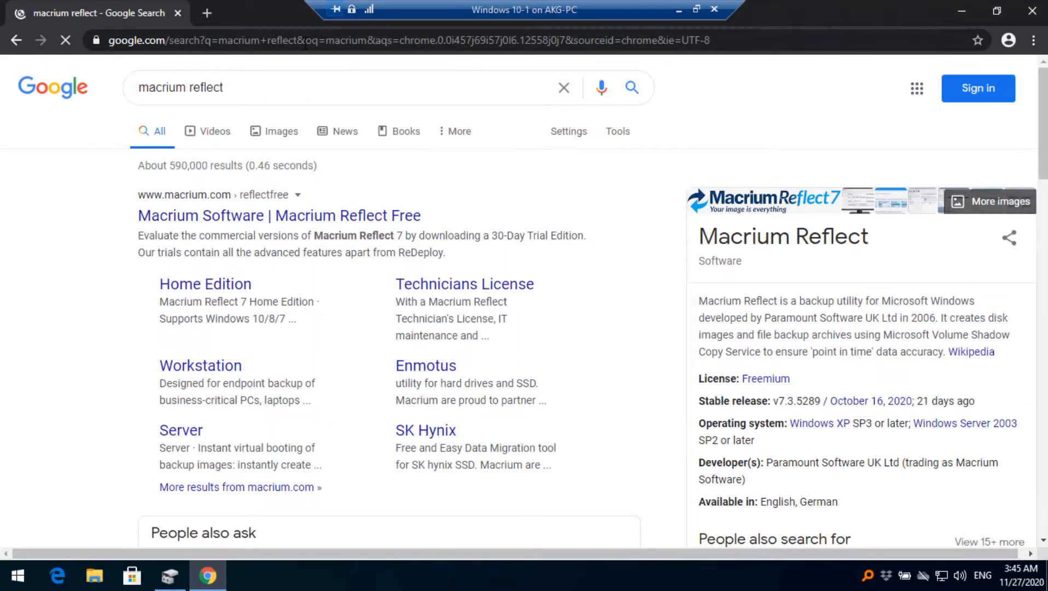
{"action": "left_click", "coordinate": [239, 219]}
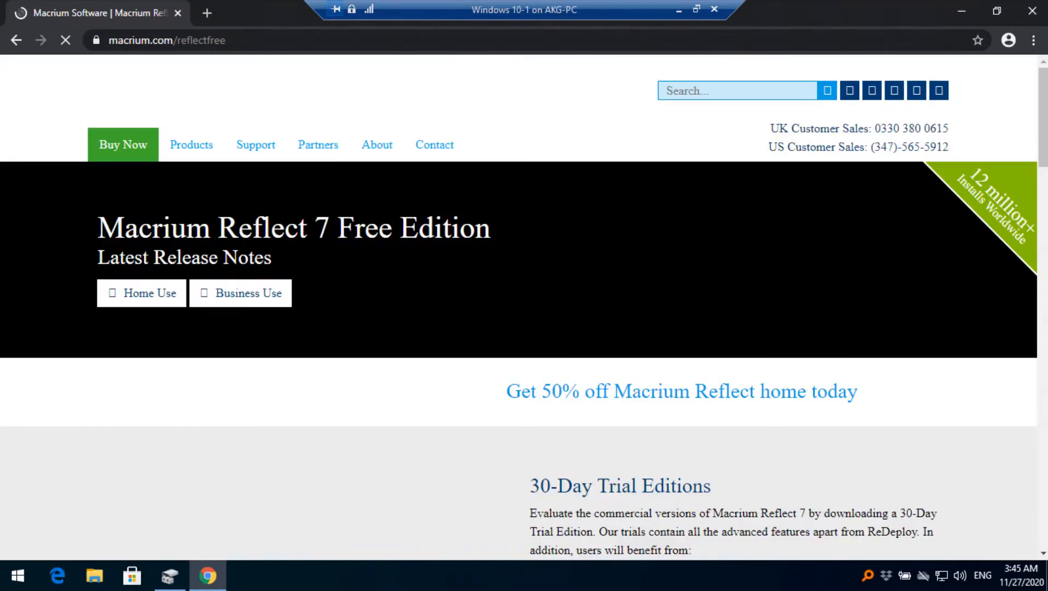
{"action": "mouse_move", "coordinate": [352, 148]}
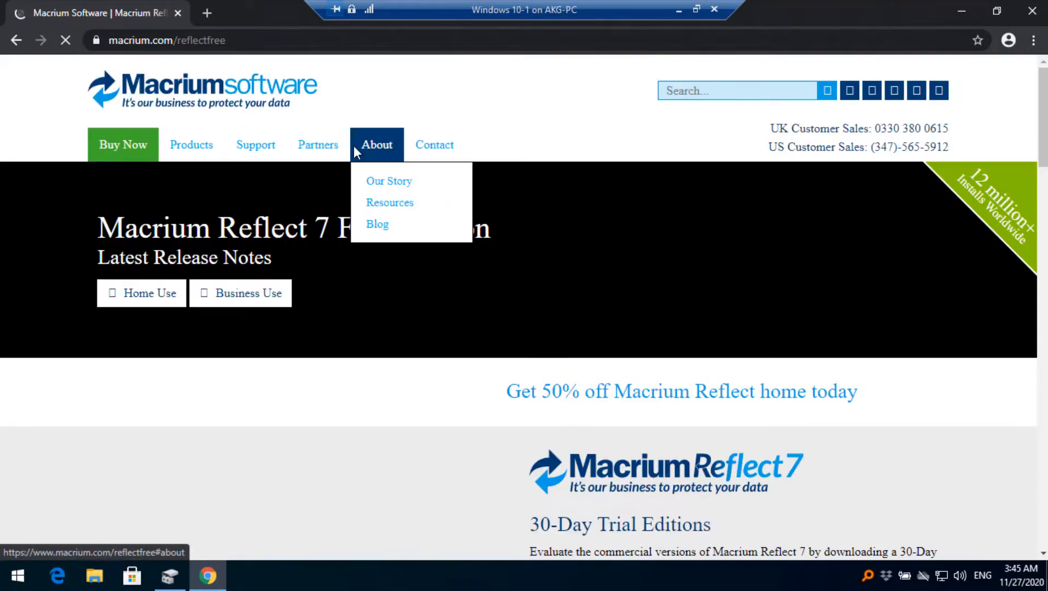
Step: Review the free edition description, the 30-day trial options and the edition feature comparison table
{"action": "scroll", "coordinate": [354, 146], "scroll_direction": "down", "scroll_amount": 1}
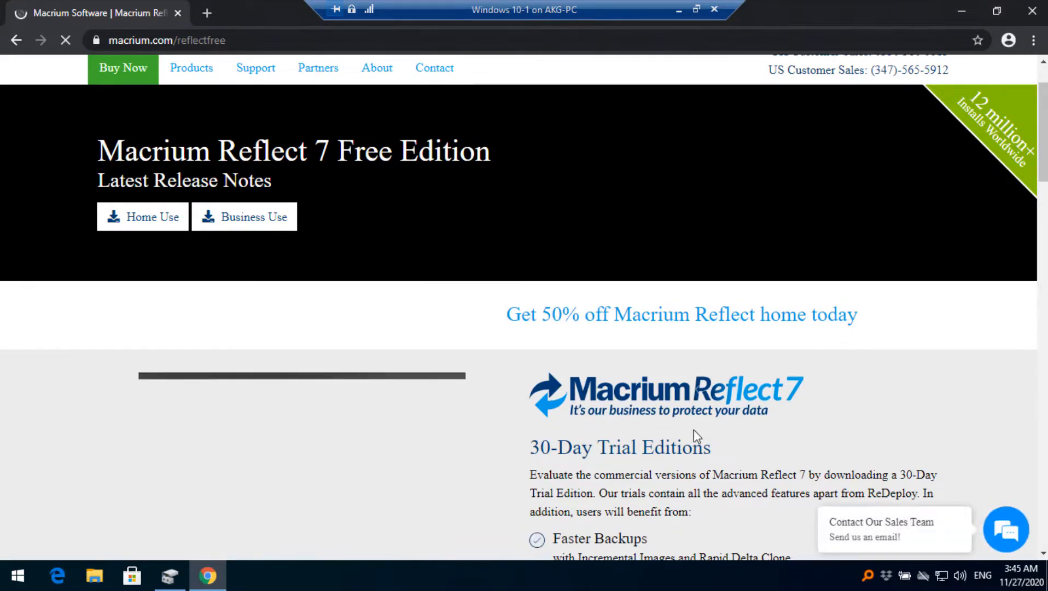
{"action": "scroll", "coordinate": [694, 430], "scroll_direction": "down", "scroll_amount": 2}
{"action": "scroll", "coordinate": [708, 429], "scroll_direction": "down", "scroll_amount": 1}
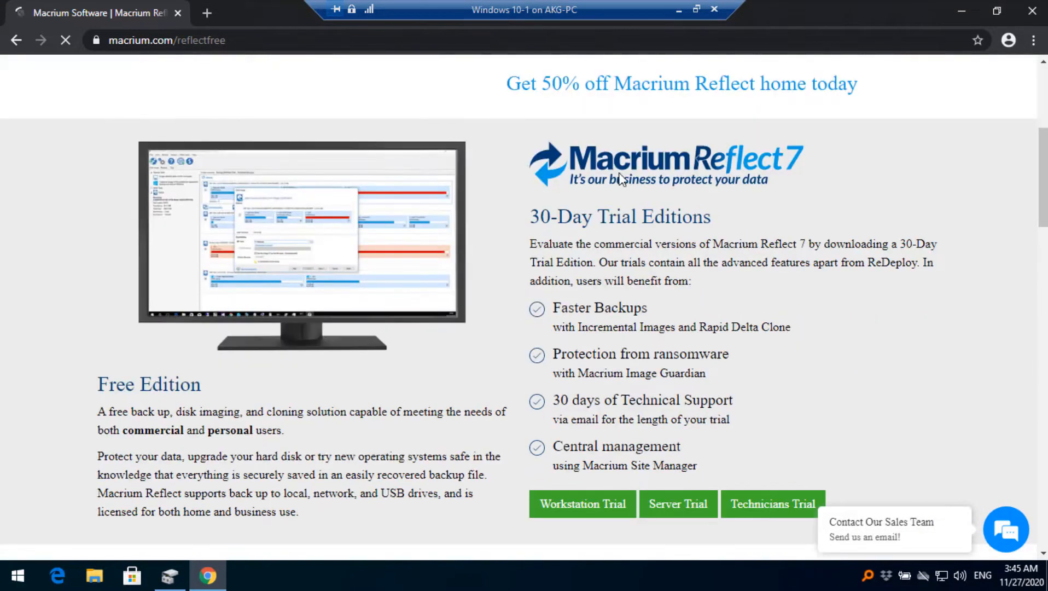
{"action": "scroll", "coordinate": [681, 311], "scroll_direction": "down", "scroll_amount": 2}
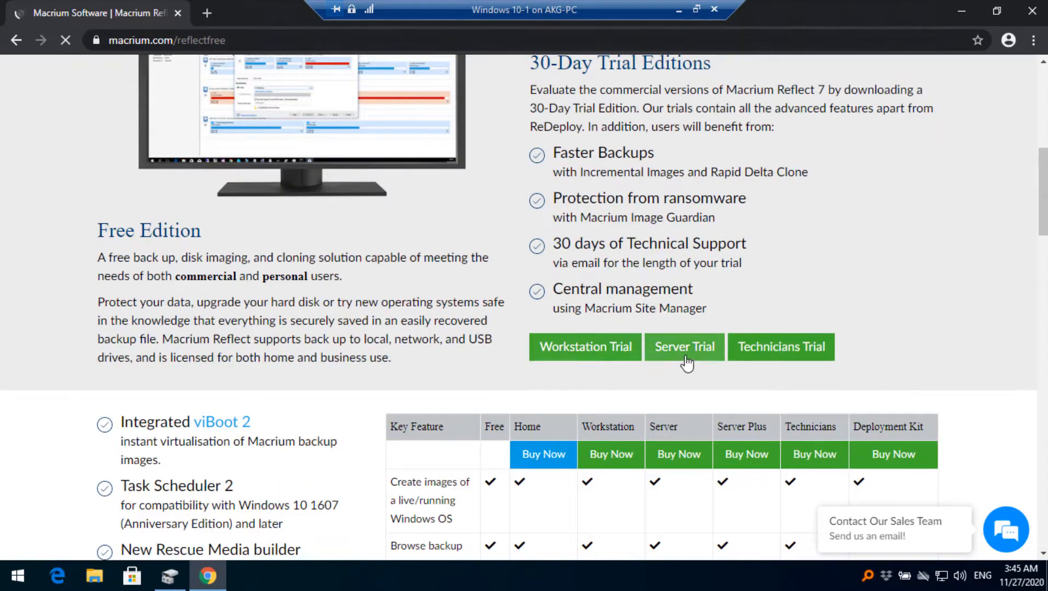
{"action": "scroll", "coordinate": [796, 350], "scroll_direction": "down", "scroll_amount": 2}
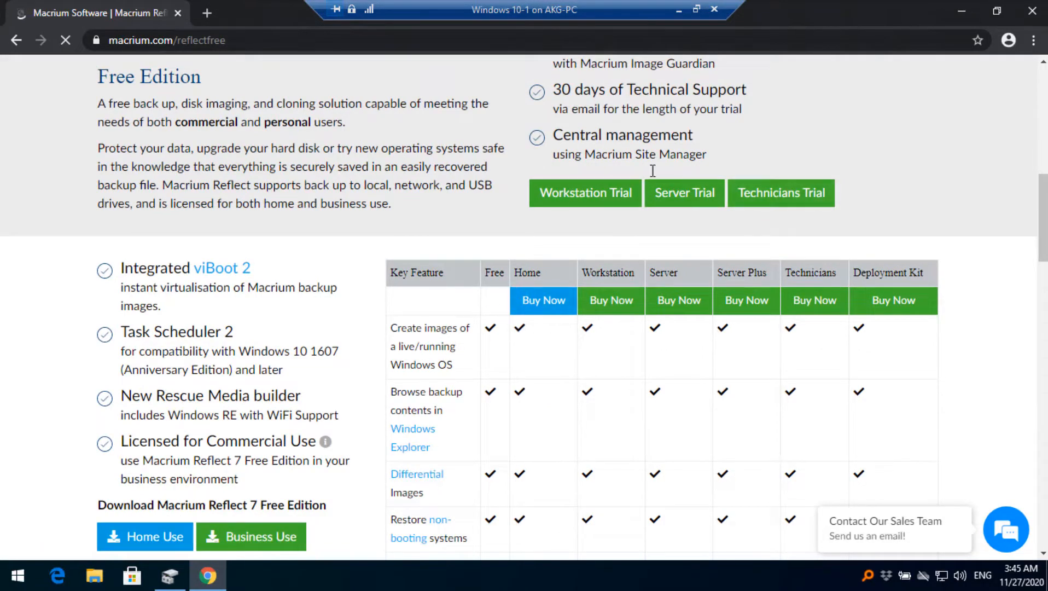
{"action": "scroll", "coordinate": [640, 230], "scroll_direction": "up", "scroll_amount": 2}
{"action": "scroll", "coordinate": [624, 216], "scroll_direction": "up", "scroll_amount": 1}
{"action": "scroll", "coordinate": [653, 344], "scroll_direction": "down", "scroll_amount": 3}
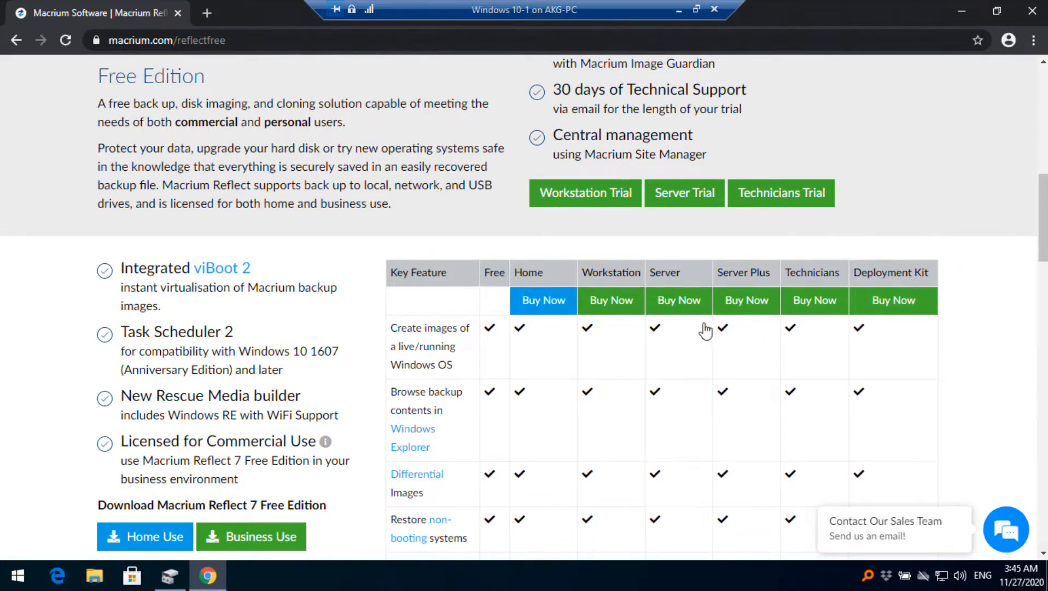
{"action": "scroll", "coordinate": [498, 293], "scroll_direction": "down", "scroll_amount": 3}
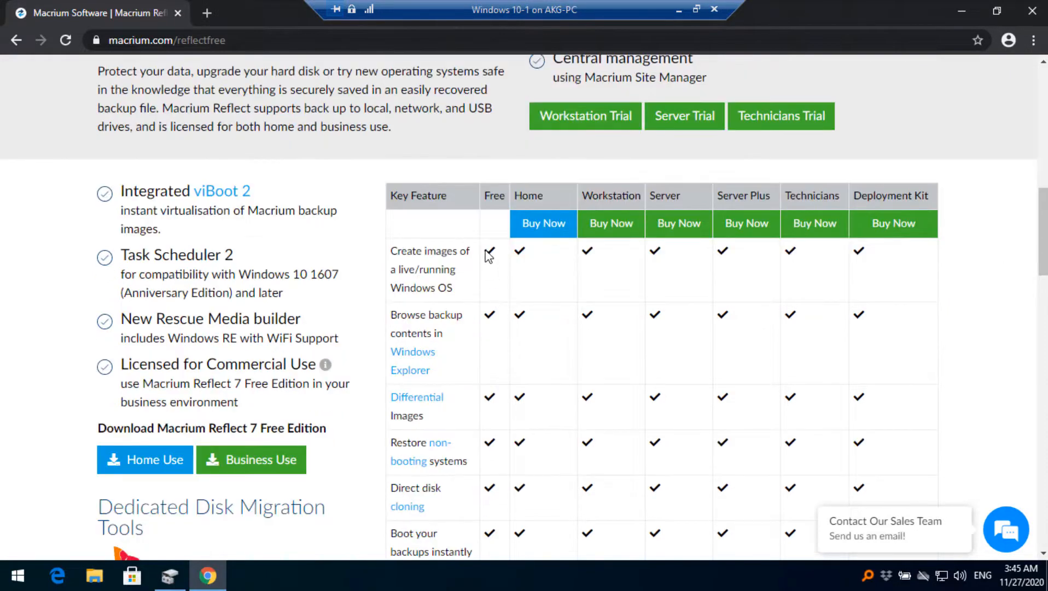
{"action": "scroll", "coordinate": [493, 257], "scroll_direction": "down", "scroll_amount": 2}
{"action": "scroll", "coordinate": [490, 247], "scroll_direction": "down", "scroll_amount": 3}
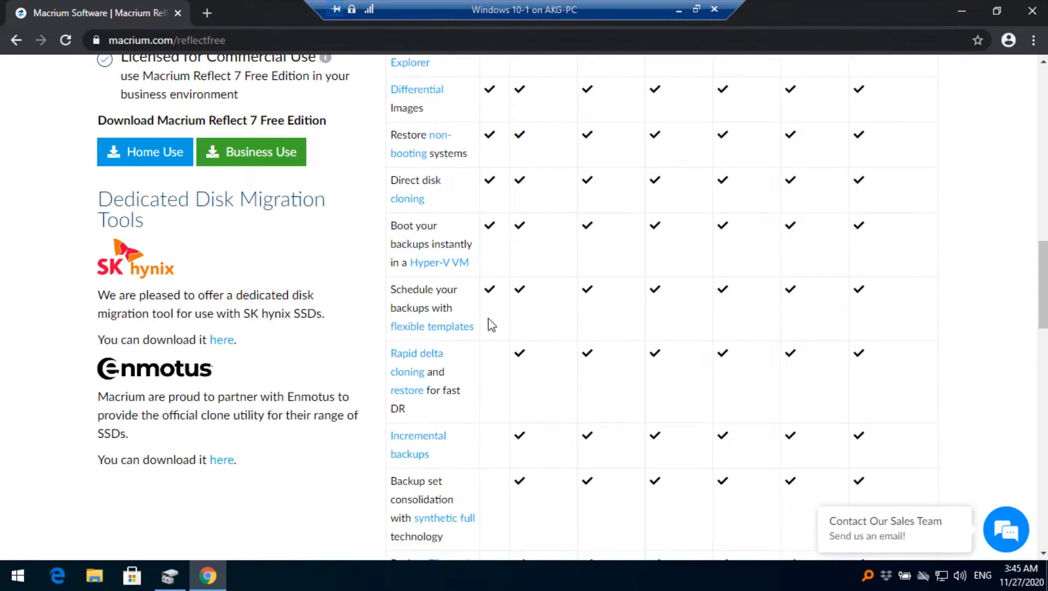
{"action": "scroll", "coordinate": [490, 328], "scroll_direction": "down", "scroll_amount": 5}
{"action": "scroll", "coordinate": [490, 330], "scroll_direction": "up", "scroll_amount": 7}
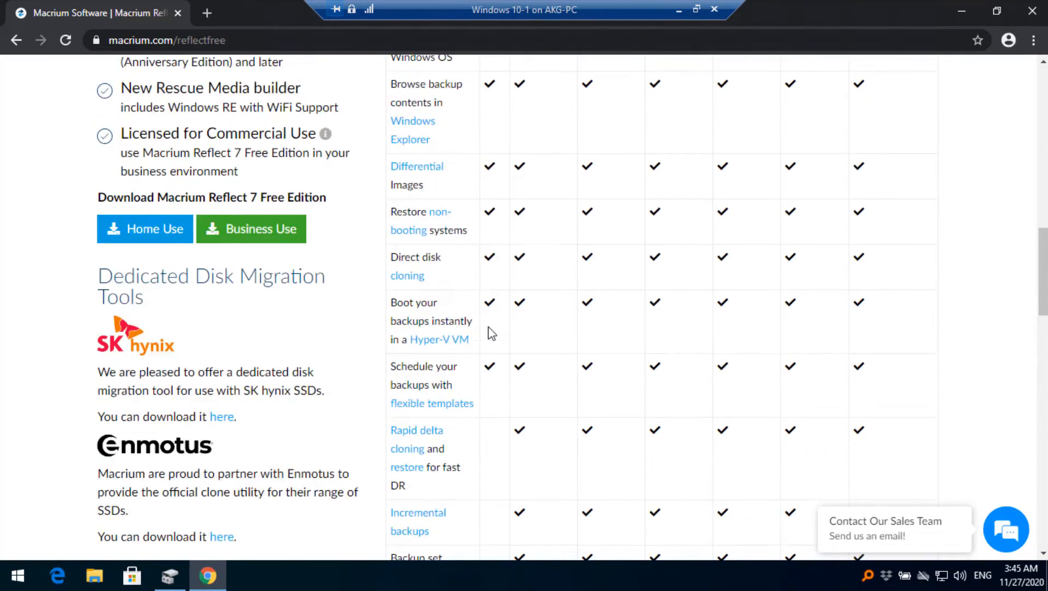
{"action": "scroll", "coordinate": [493, 339], "scroll_direction": "up", "scroll_amount": 4}
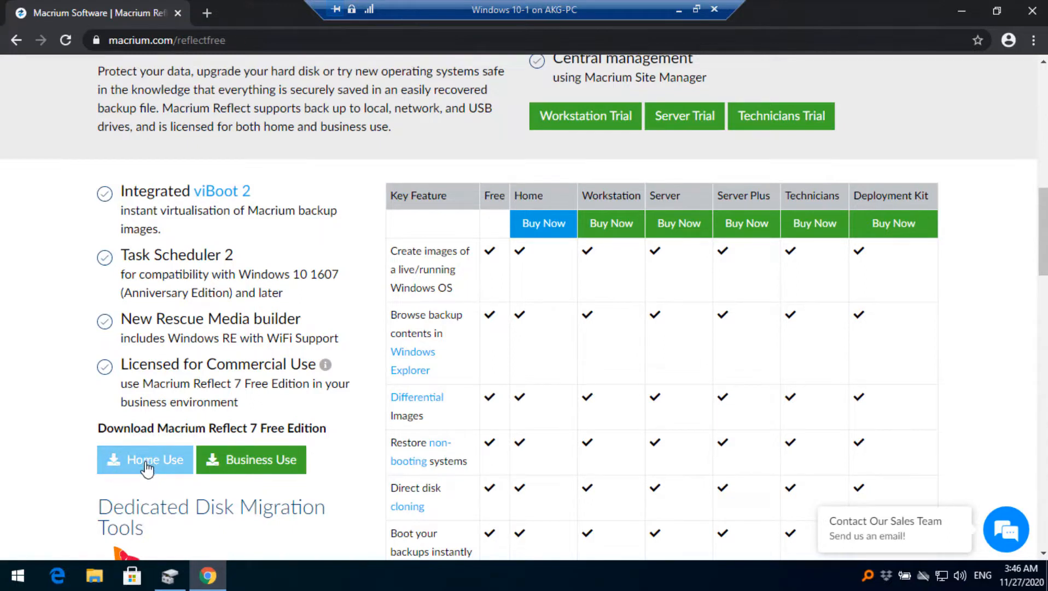
Step: Register for the free edition's Home Use download by email, decline occasional news, and start the download from the link in the registration email
{"action": "left_click", "coordinate": [175, 461]}
{"action": "left_click", "coordinate": [176, 464]}
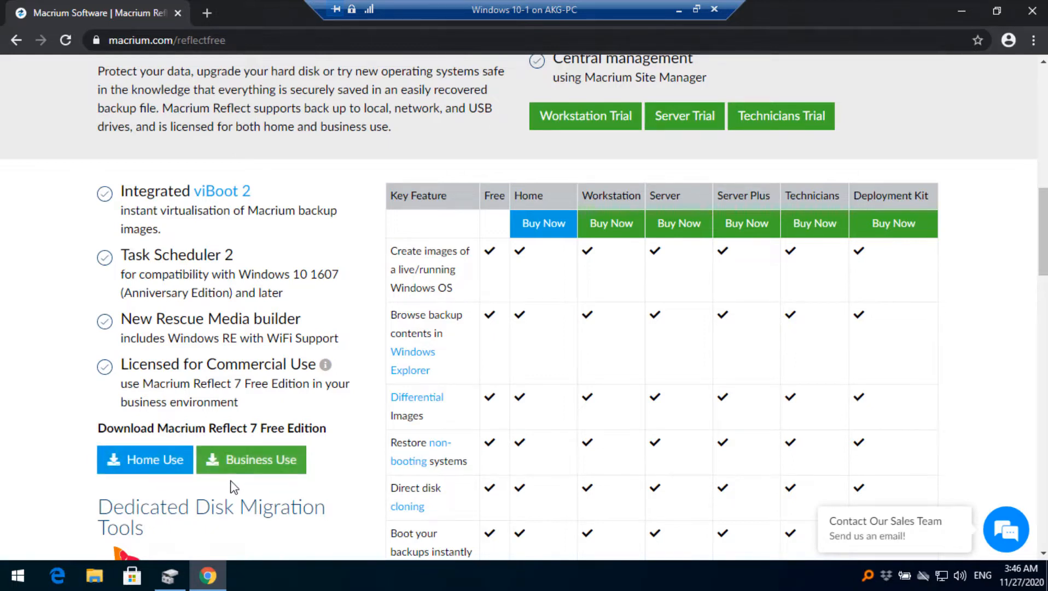
{"action": "left_click", "coordinate": [159, 466]}
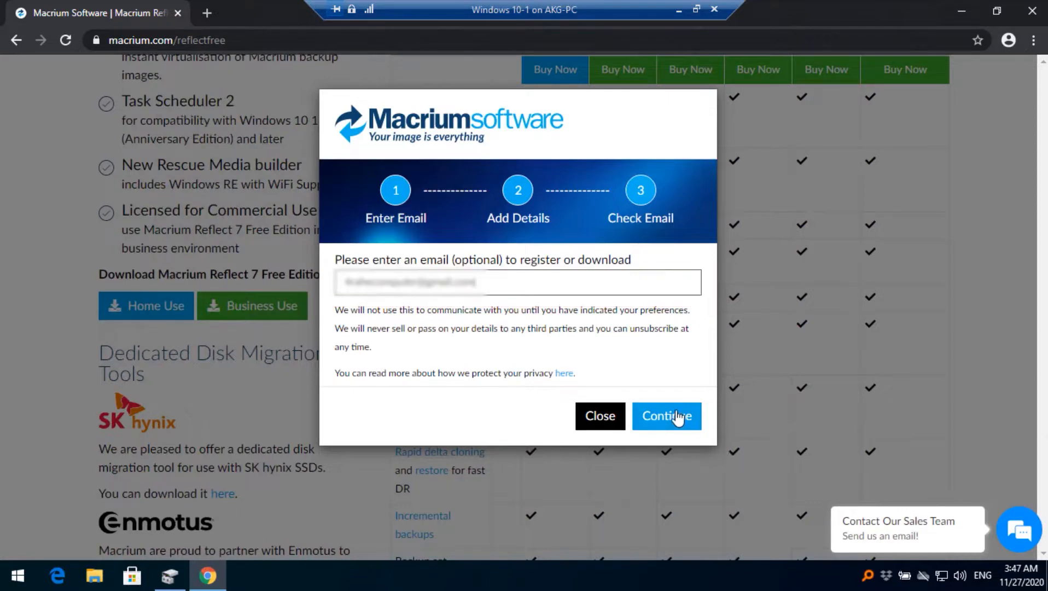
{"action": "left_click", "coordinate": [668, 418]}
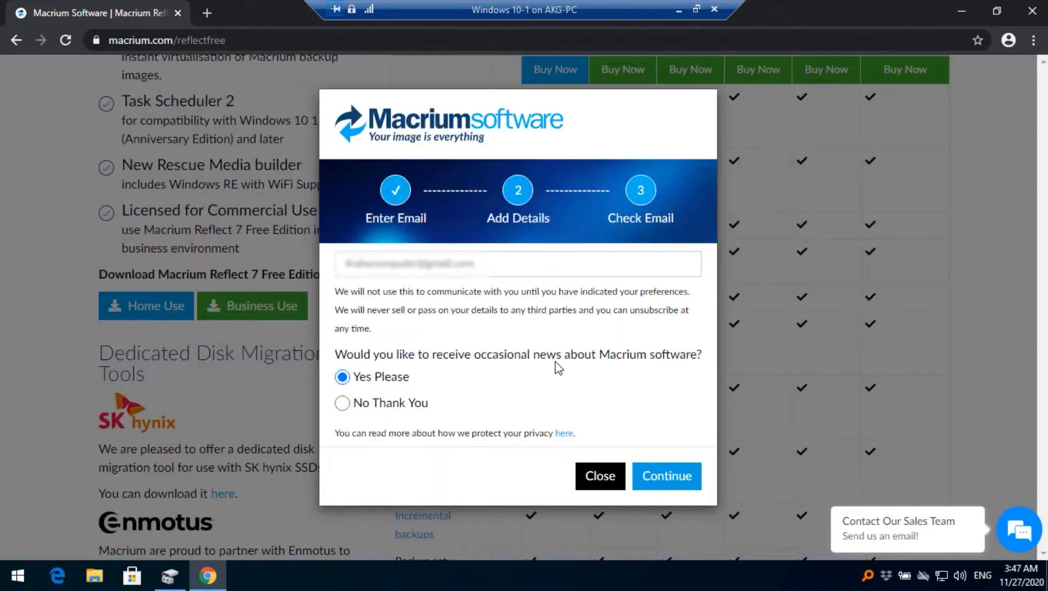
{"action": "left_click", "coordinate": [365, 405]}
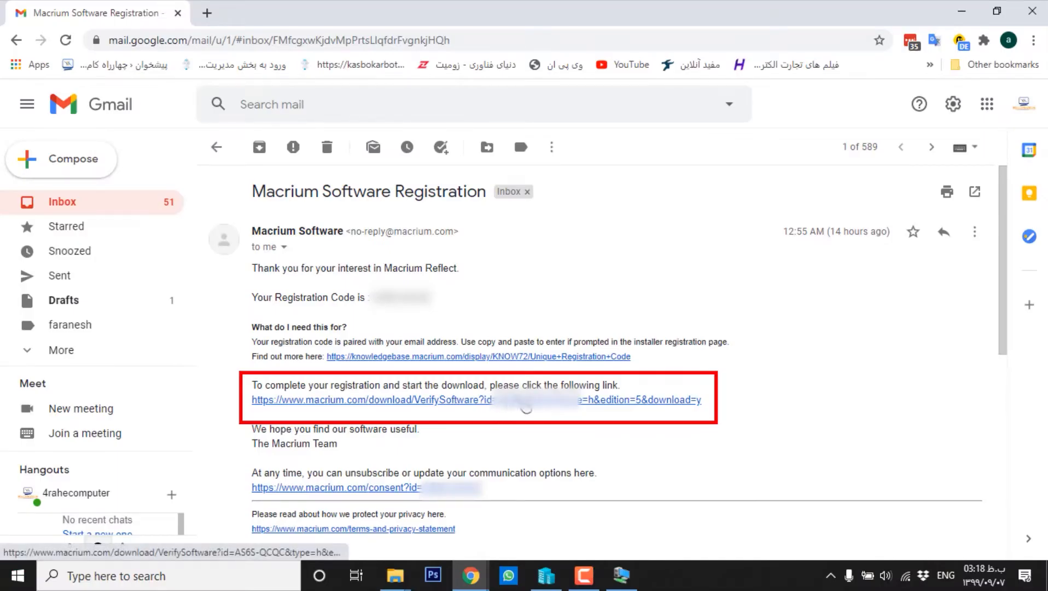
{"action": "left_click", "coordinate": [525, 401]}
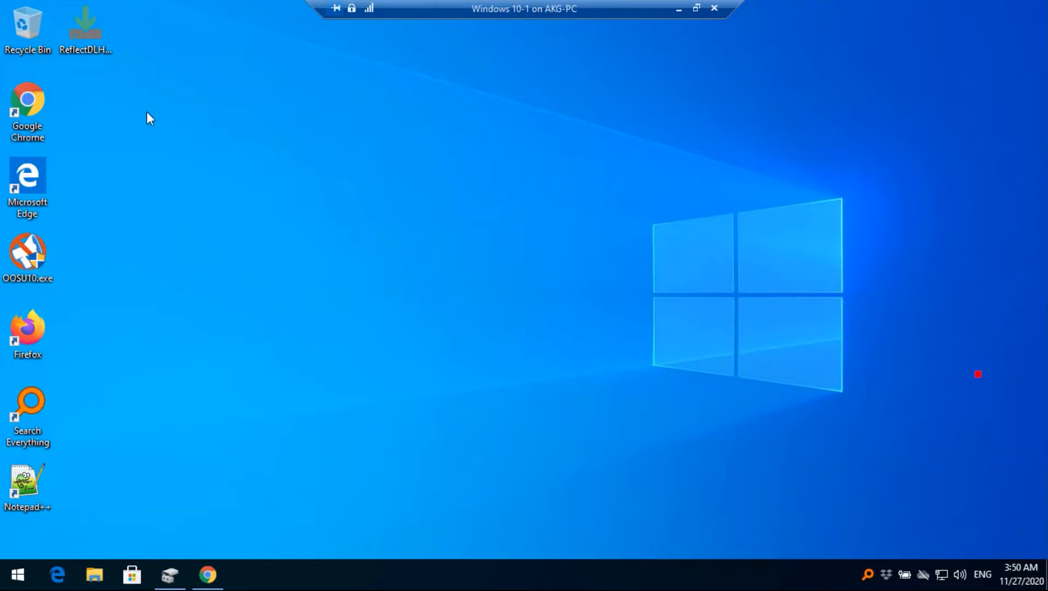
Step: Run ReflectDLHF.exe from the desktop and download the Free installation package to the Downloads folder
{"action": "left_click", "coordinate": [94, 37]}
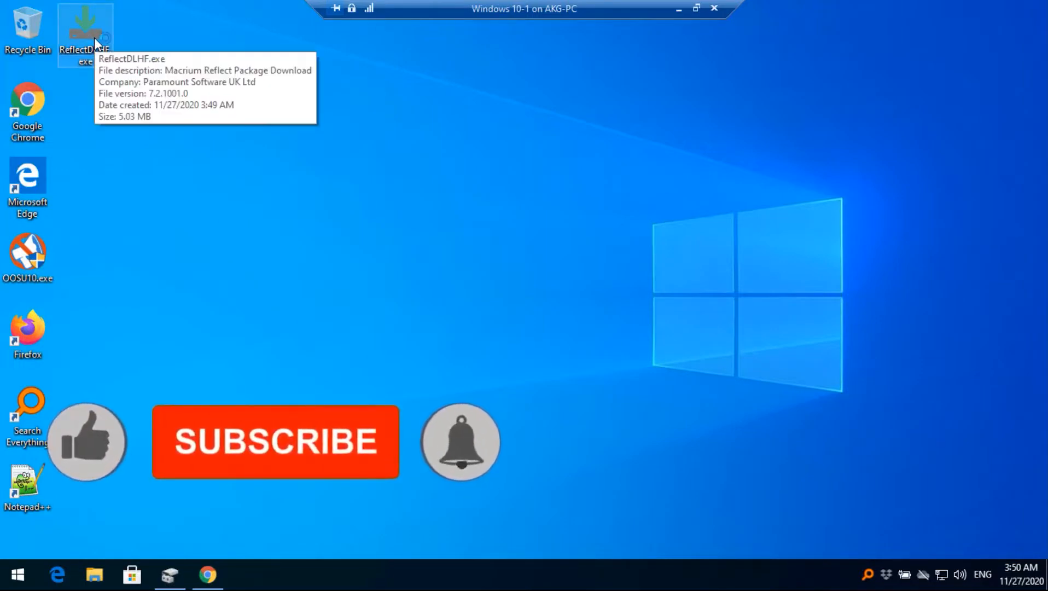
{"action": "double_click", "coordinate": [94, 37]}
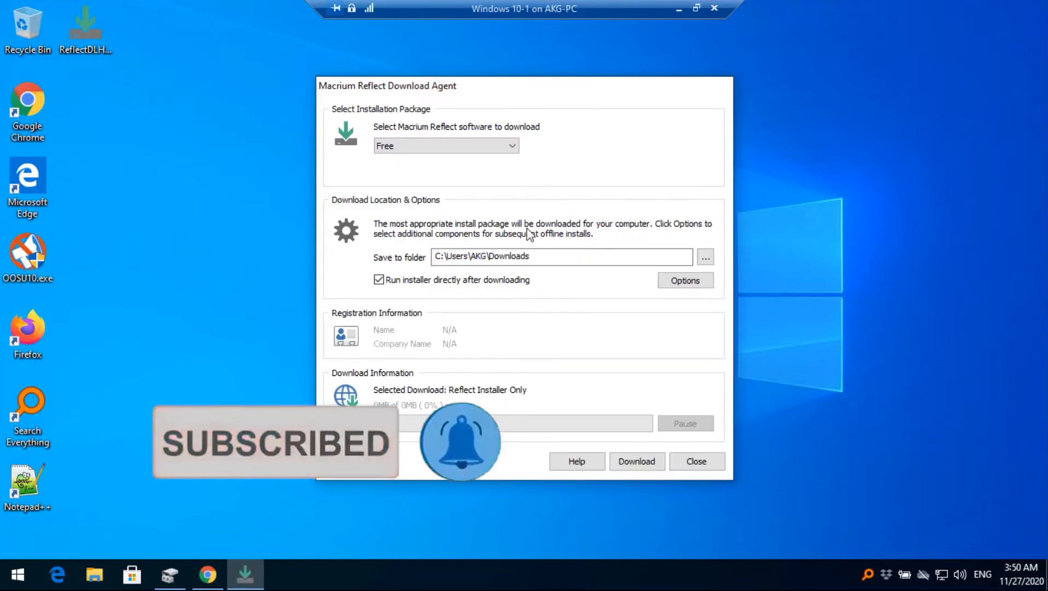
{"action": "left_click", "coordinate": [404, 144]}
{"action": "left_click", "coordinate": [405, 146]}
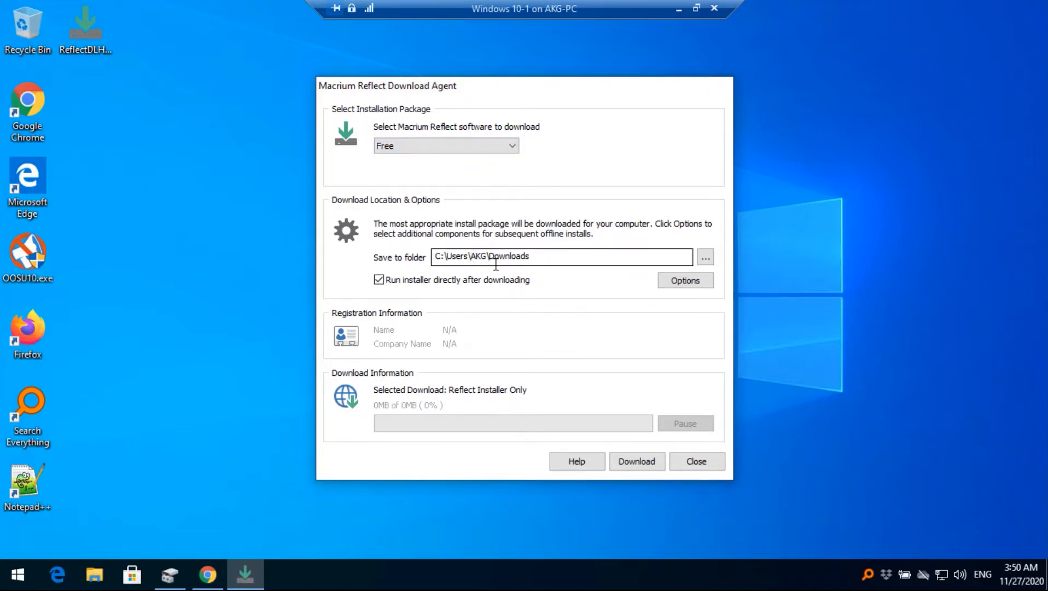
{"action": "left_click", "coordinate": [631, 462]}
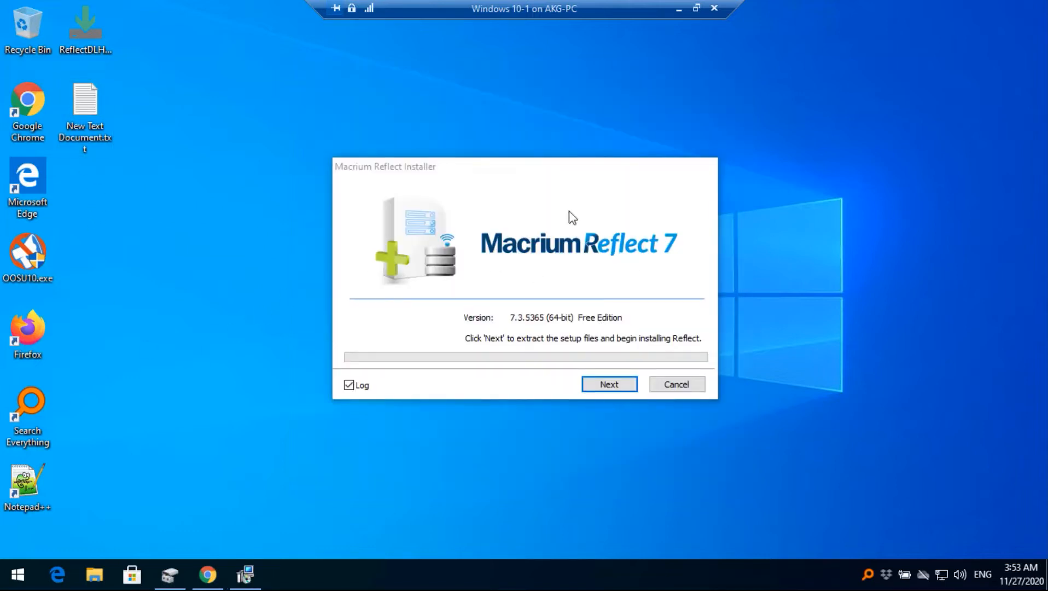
Step: Begin the Macrium Reflect setup, accept the license agreement and proceed with the Home licence
{"action": "left_click", "coordinate": [605, 385]}
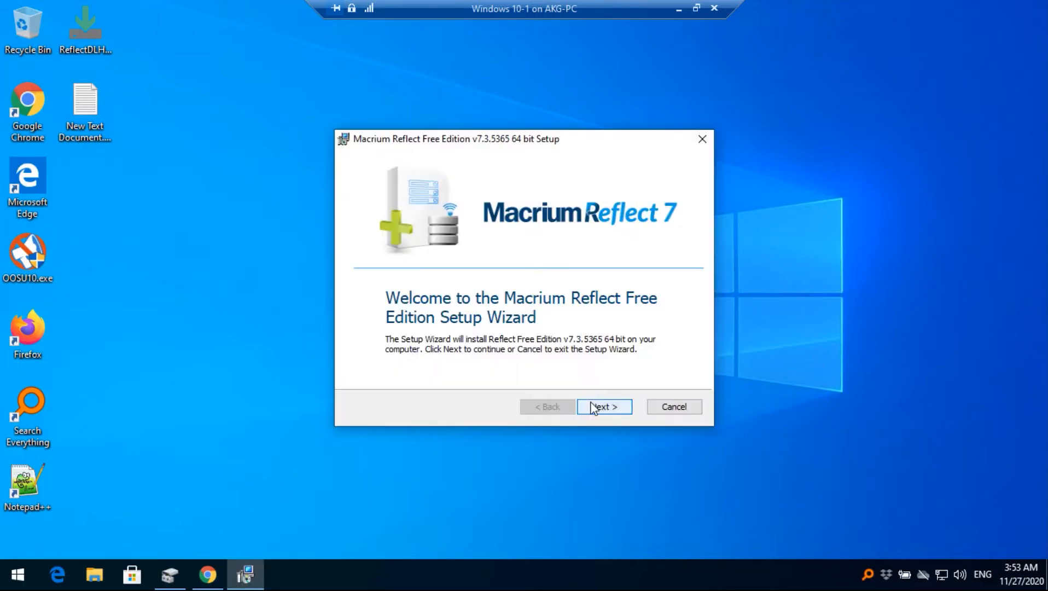
{"action": "left_click", "coordinate": [593, 408]}
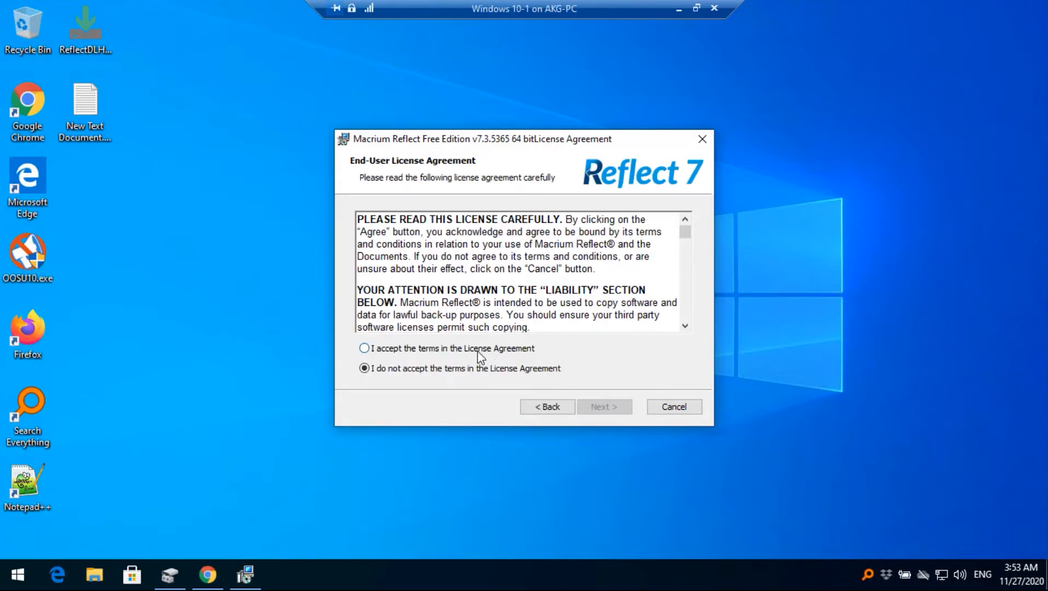
{"action": "left_click", "coordinate": [482, 350]}
{"action": "left_click", "coordinate": [604, 410]}
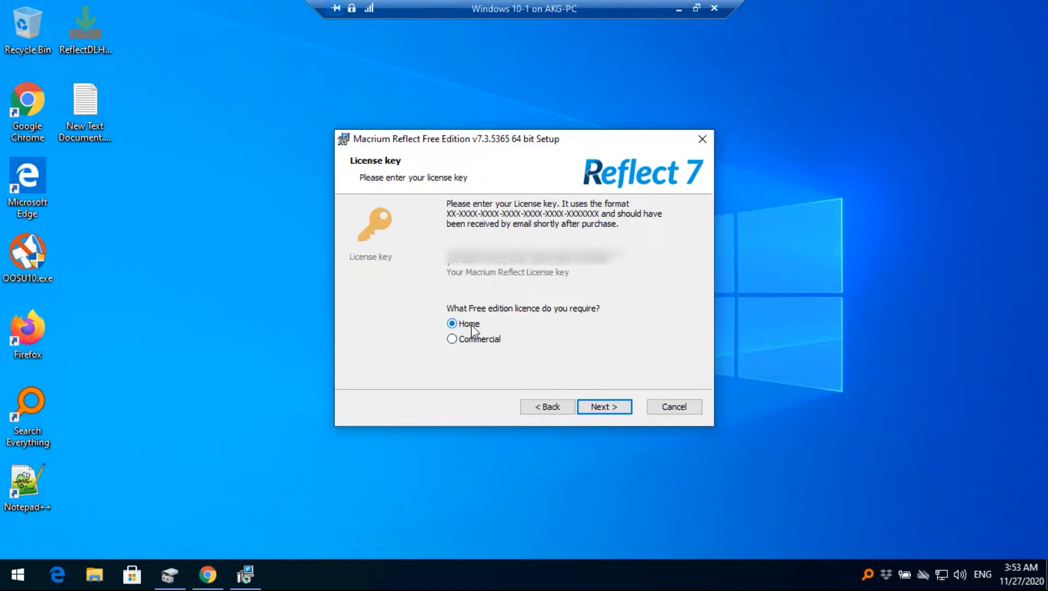
{"action": "left_click", "coordinate": [619, 410]}
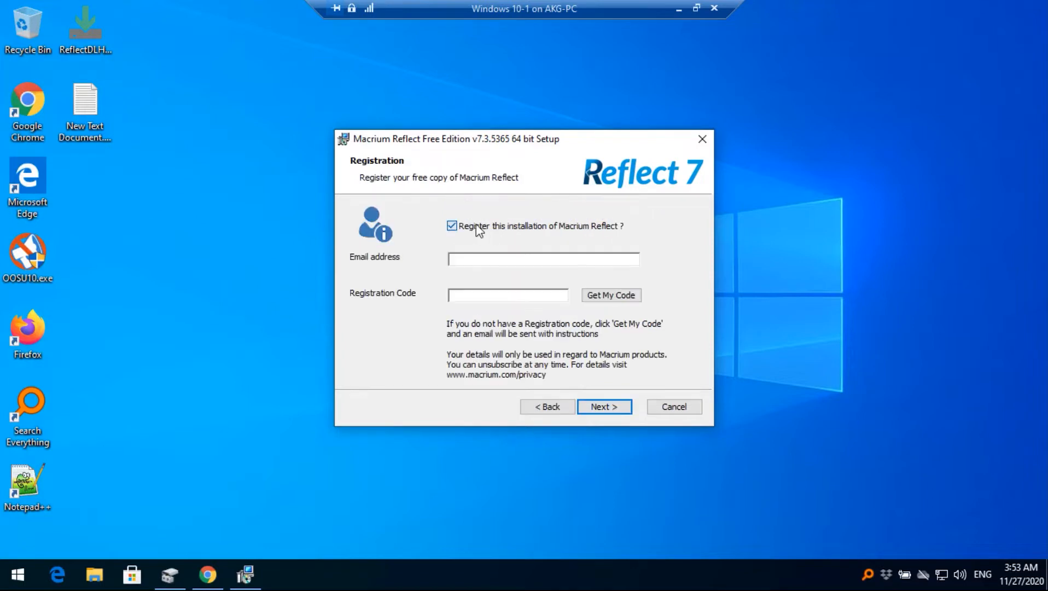
Step: Register this installation by filling in the email address and the registration code
{"action": "left_click", "coordinate": [452, 226]}
{"action": "left_click", "coordinate": [498, 257]}
{"action": "type", "text": "[redacted]"}
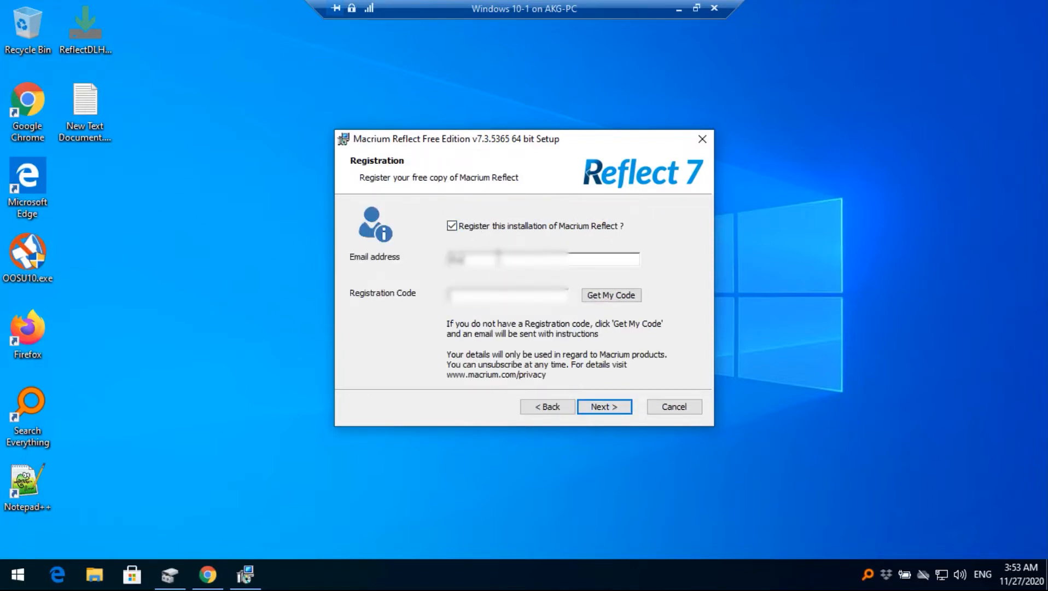
{"action": "key", "text": "Tab"}
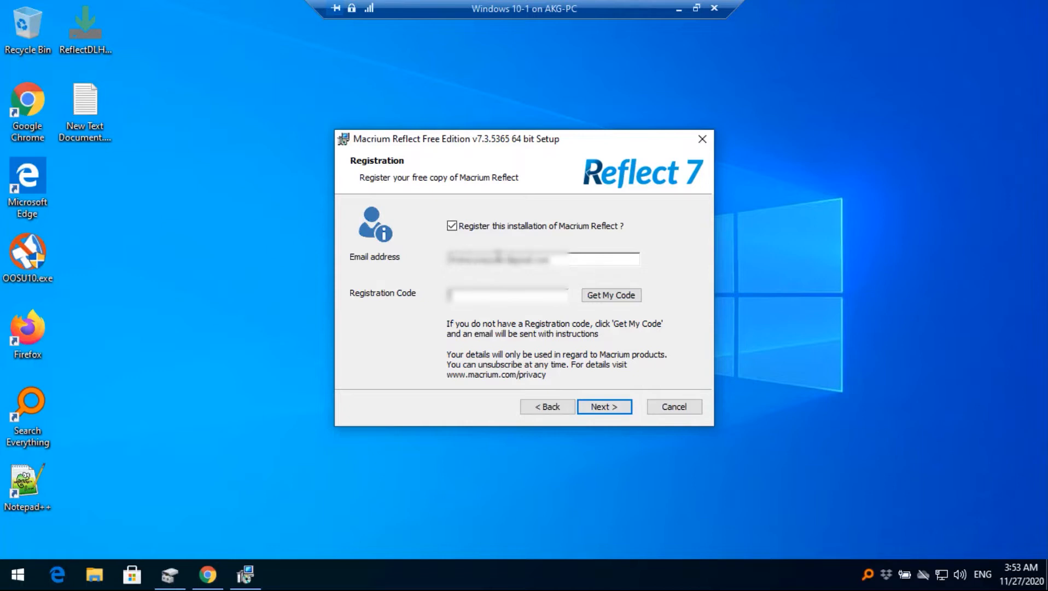
{"action": "key", "text": "ctrl+v"}
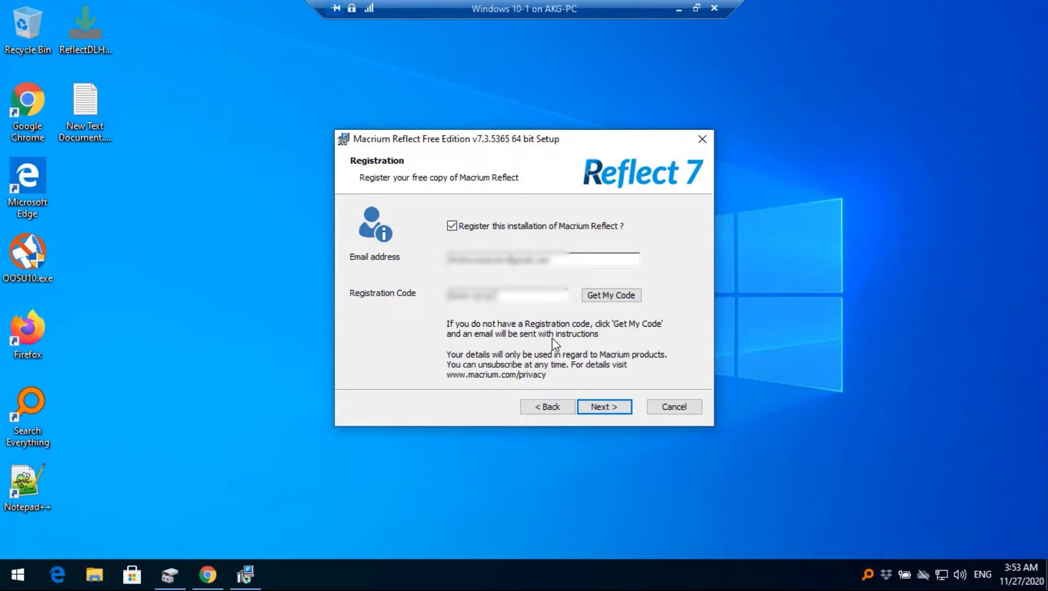
{"action": "left_click", "coordinate": [607, 411]}
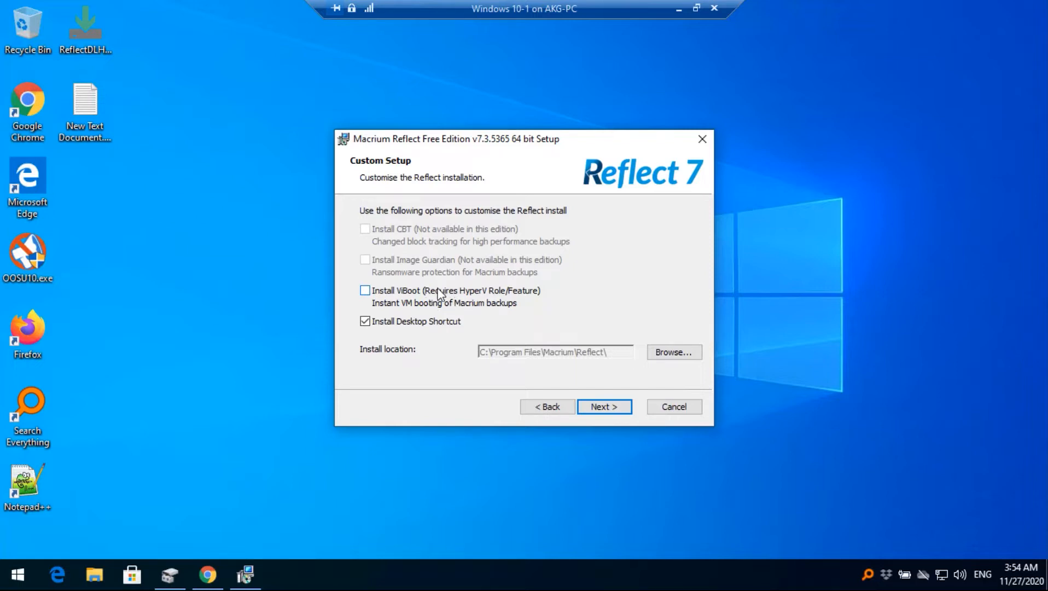
Step: Install Macrium Reflect with ViBoot and the desktop shortcut included, then finish setup with Launch now enabled
{"action": "left_click", "coordinate": [386, 294]}
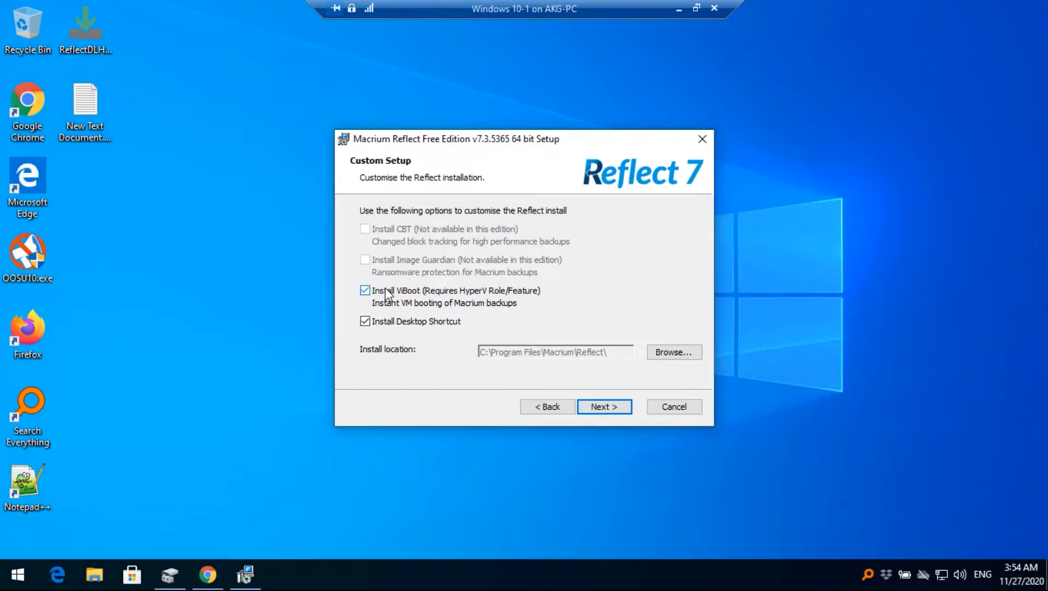
{"action": "left_click", "coordinate": [620, 407]}
{"action": "left_click", "coordinate": [621, 407]}
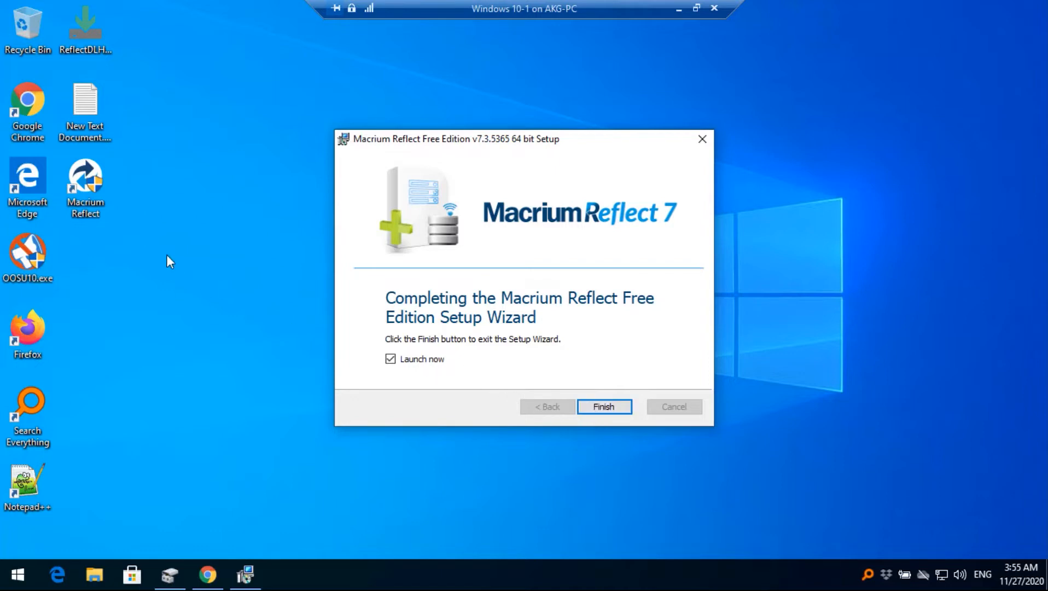
{"action": "left_click", "coordinate": [620, 409]}
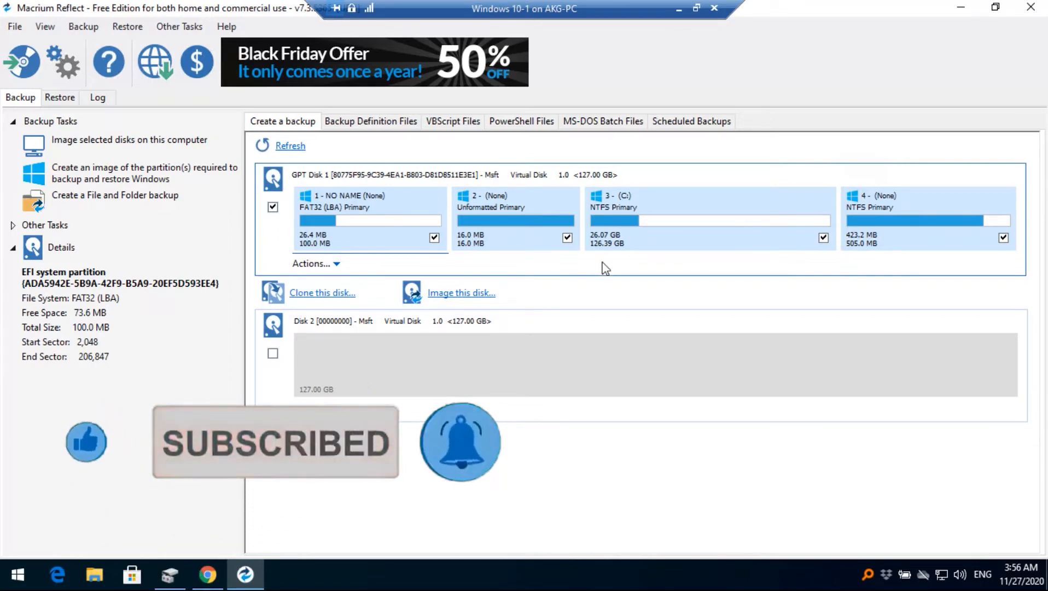
Step: Select the empty second disk, check the disk layout in Disk Management, and return to Macrium Reflect
{"action": "left_click", "coordinate": [393, 372]}
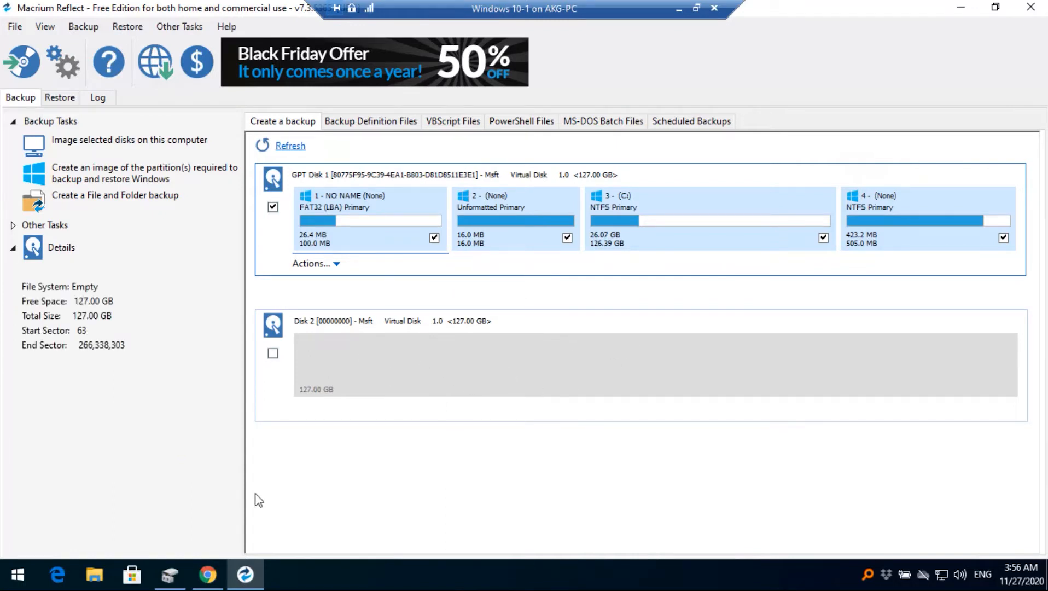
{"action": "left_click", "coordinate": [170, 575]}
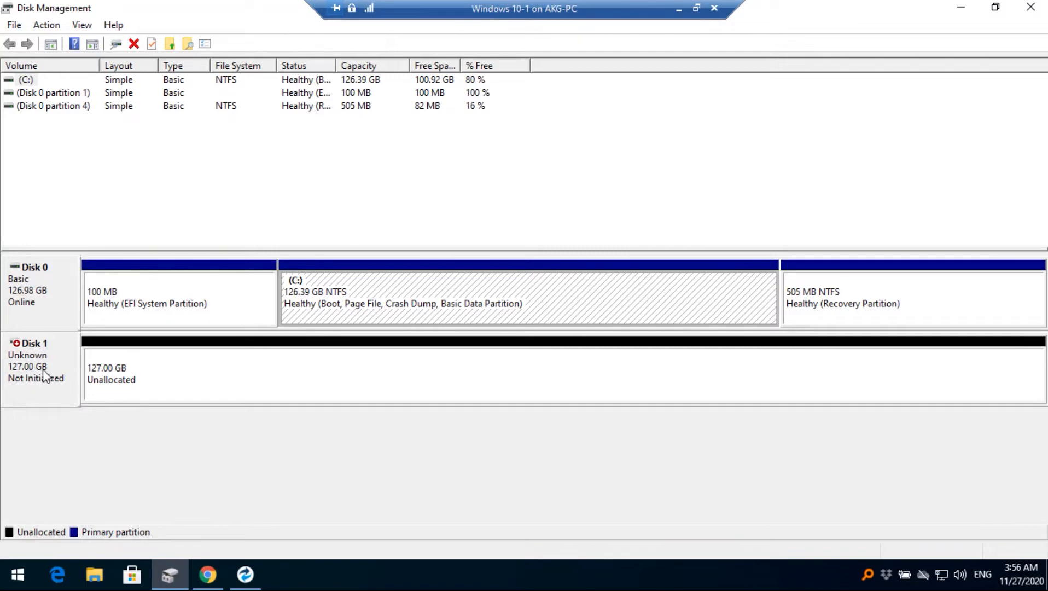
{"action": "left_click", "coordinate": [960, 7]}
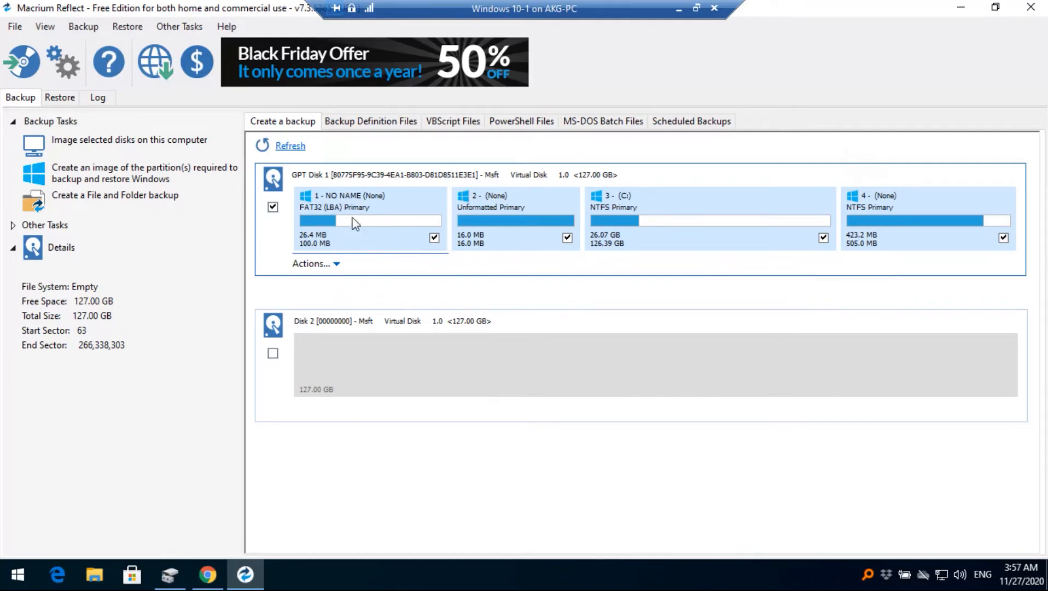
Step: Switch to Disk Management, initialize the empty Disk 1 with the MBR partition style, and return to Macrium Reflect
{"action": "left_click", "coordinate": [390, 209]}
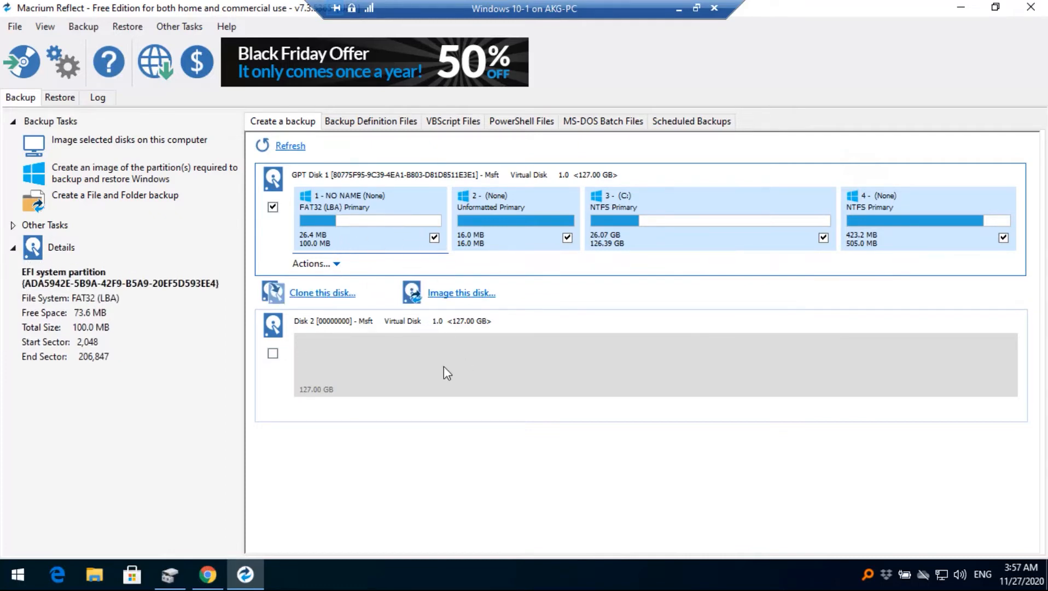
{"action": "left_click", "coordinate": [395, 377]}
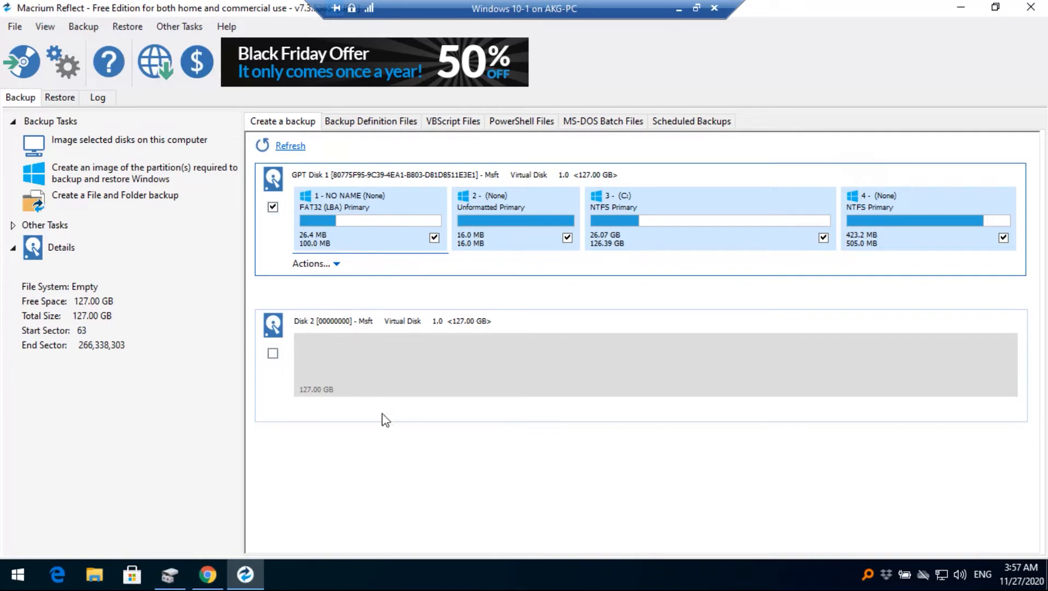
{"action": "left_click", "coordinate": [169, 574]}
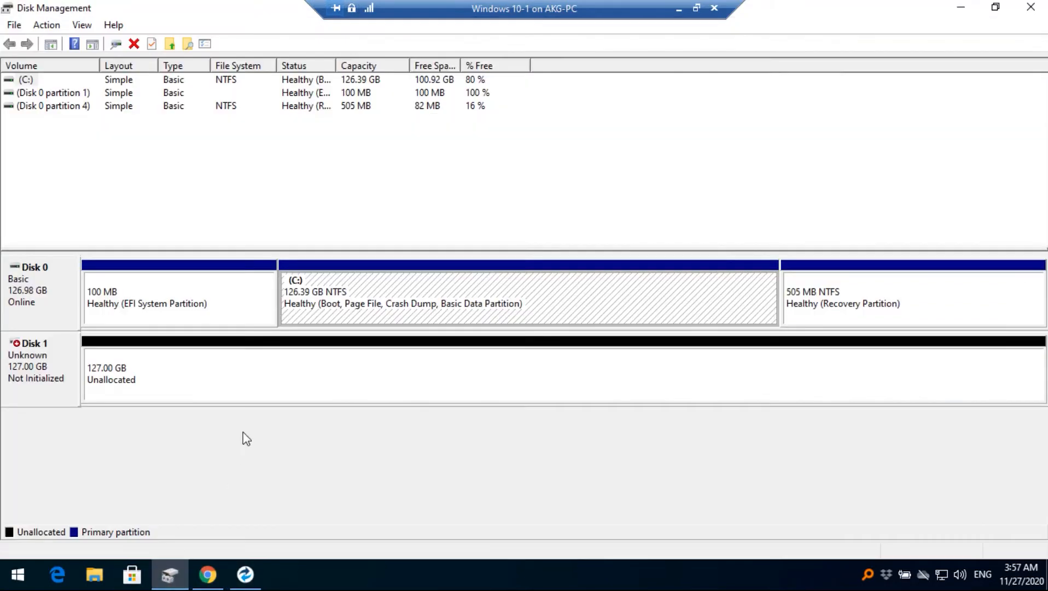
{"action": "right_click", "coordinate": [27, 366]}
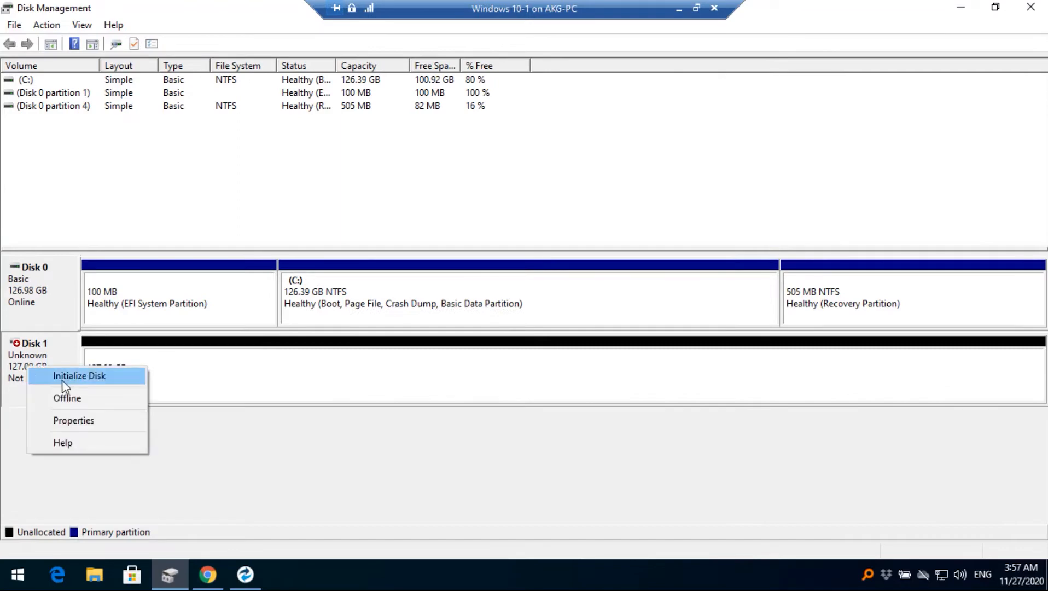
{"action": "left_click", "coordinate": [66, 381]}
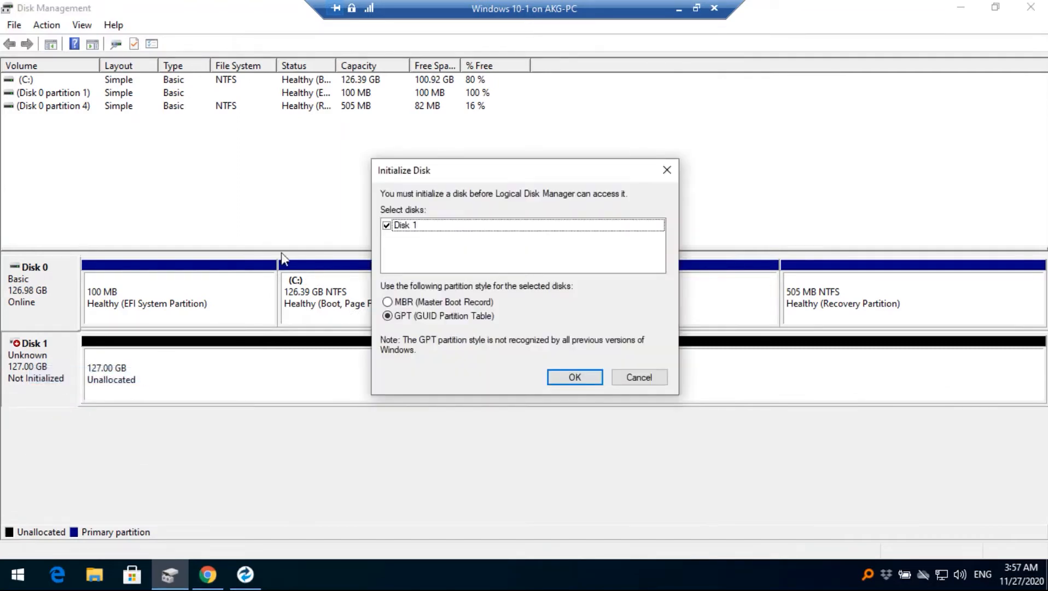
{"action": "left_click", "coordinate": [407, 301]}
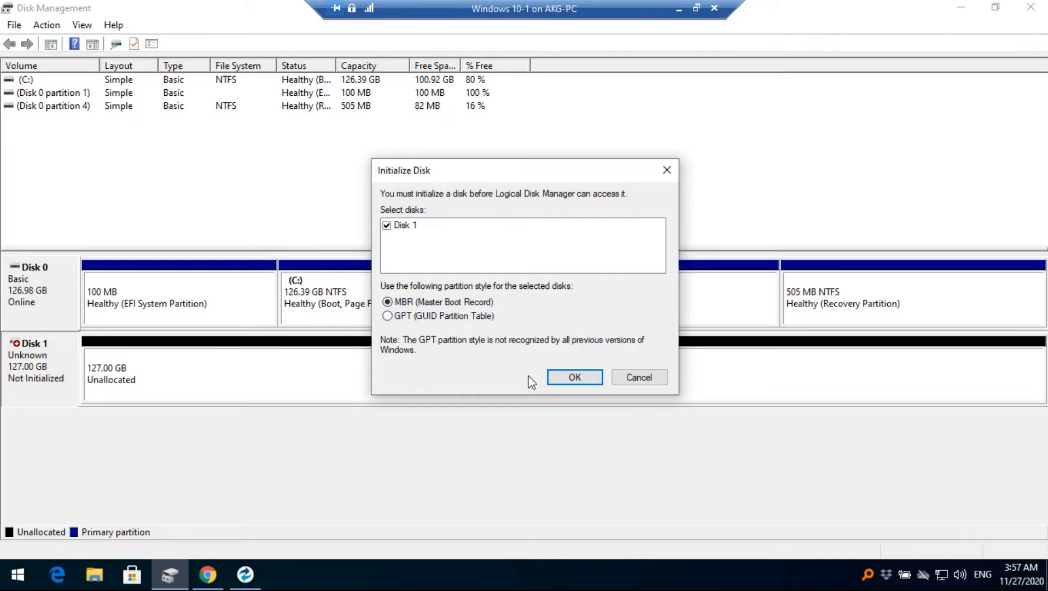
{"action": "left_click", "coordinate": [559, 380]}
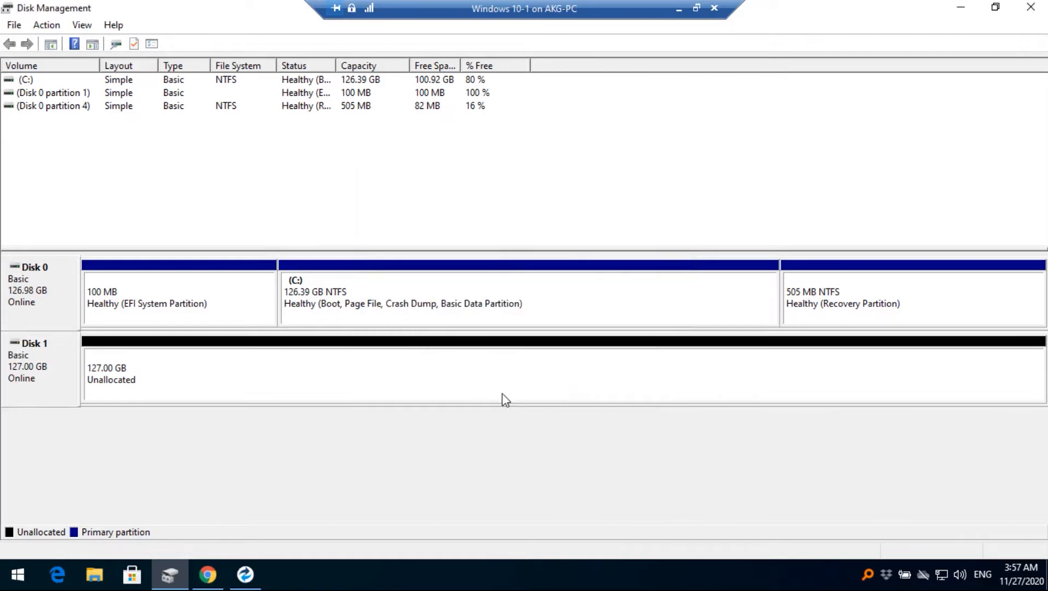
{"action": "left_click", "coordinate": [961, 8]}
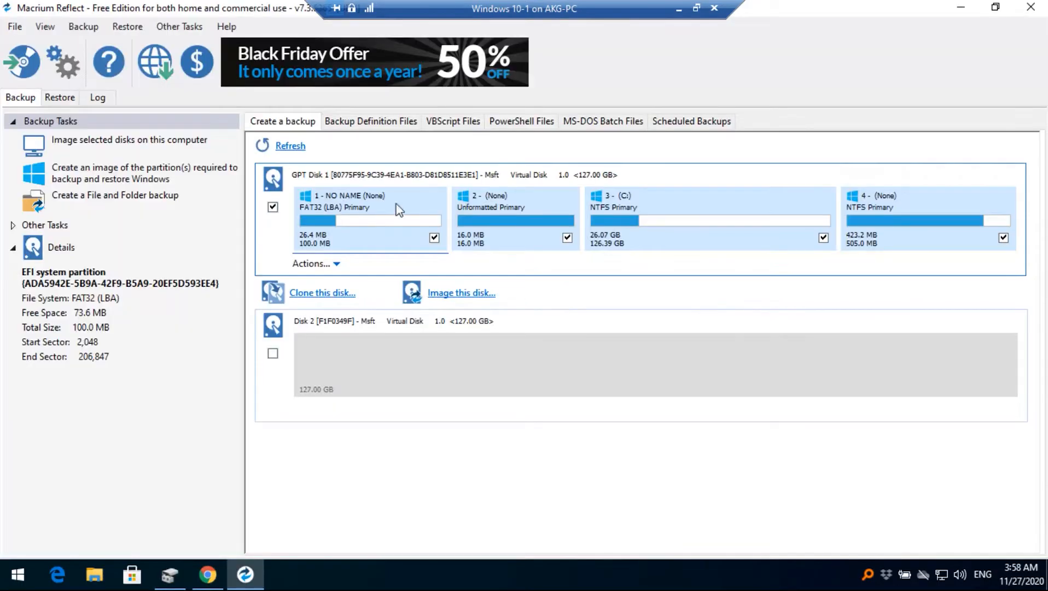
Step: Refresh the disk list, start cloning GPT Disk 1, and select the empty Disk 2 as the destination
{"action": "left_click", "coordinate": [289, 148]}
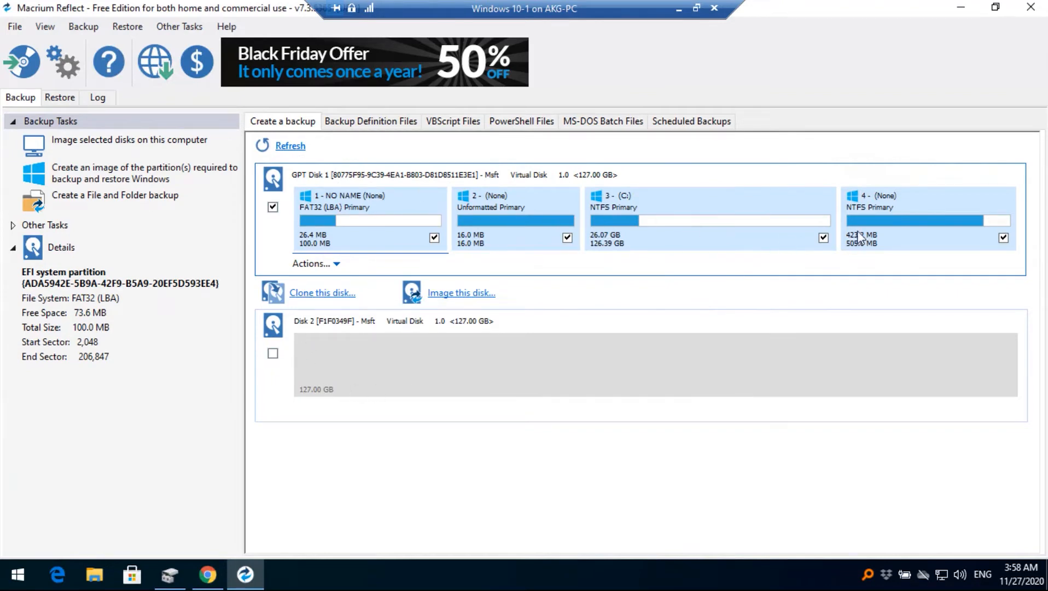
{"action": "left_click", "coordinate": [320, 295]}
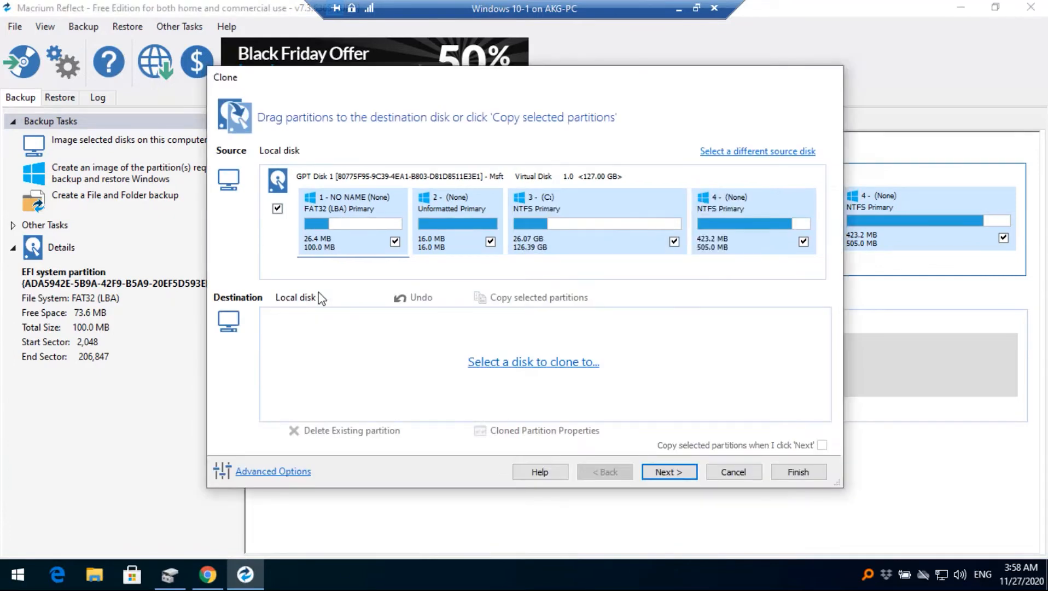
{"action": "left_click", "coordinate": [509, 364]}
{"action": "left_click", "coordinate": [430, 500]}
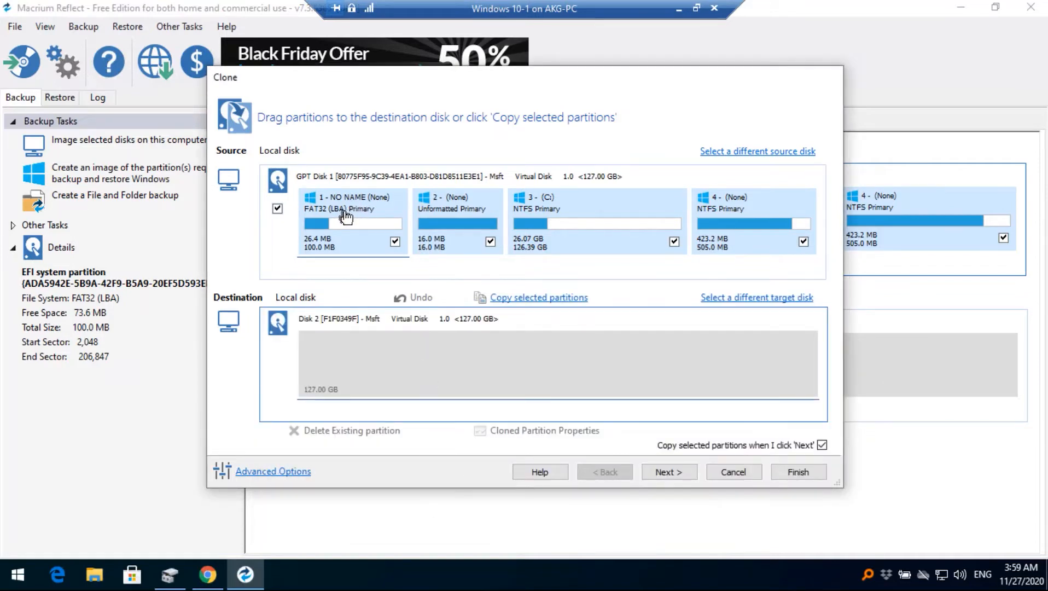
Step: Copy all four source partitions one by one, in their original order, onto destination Disk 2
{"action": "left_click_drag", "start_coordinate": [345, 216], "coordinate": [375, 363]}
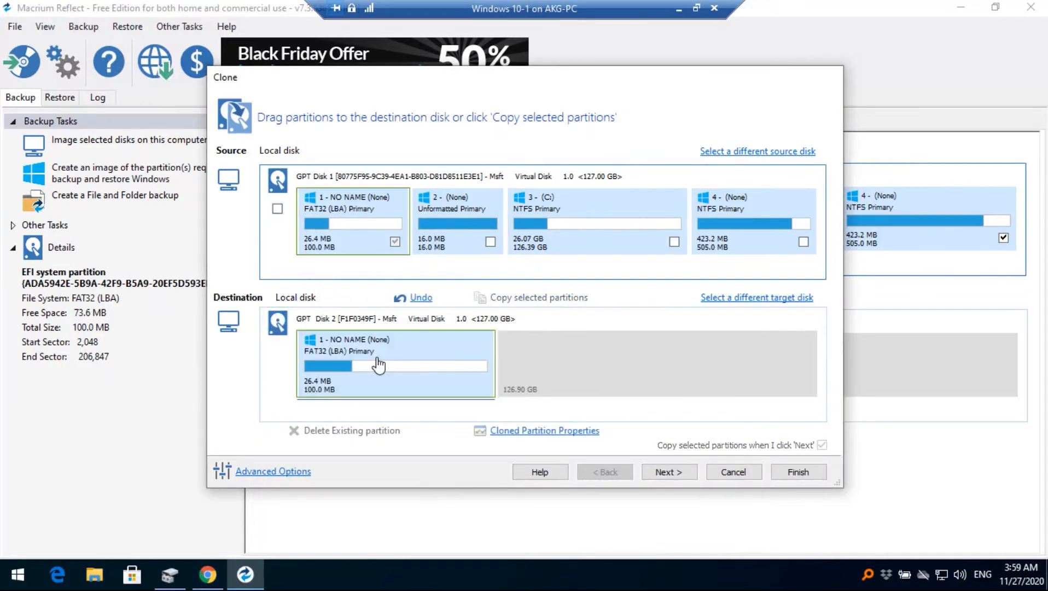
{"action": "left_click_drag", "start_coordinate": [440, 209], "coordinate": [534, 362]}
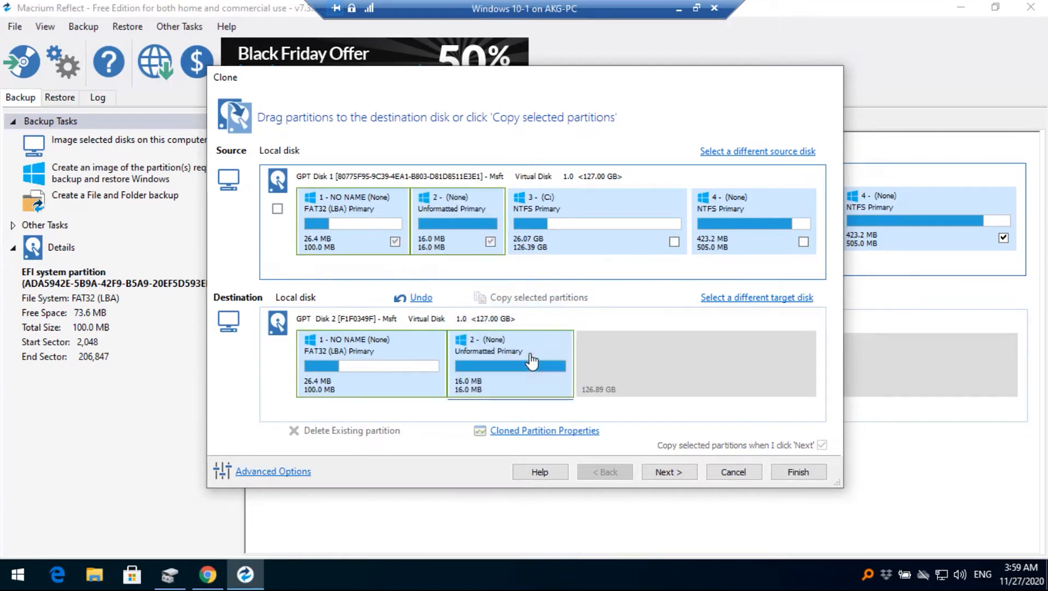
{"action": "left_click_drag", "start_coordinate": [565, 213], "coordinate": [636, 369]}
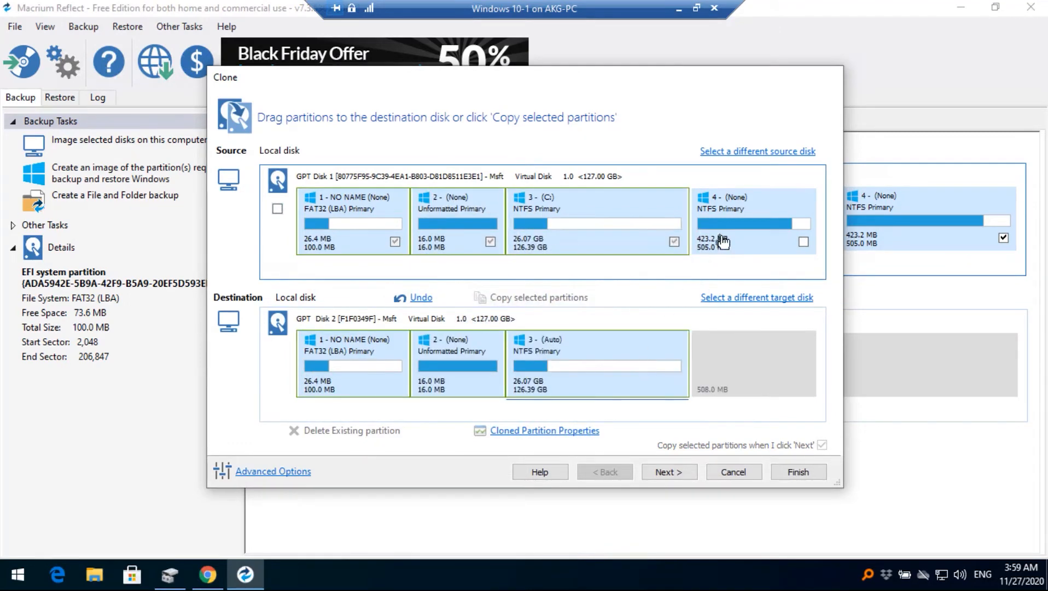
{"action": "left_click_drag", "start_coordinate": [747, 206], "coordinate": [740, 359]}
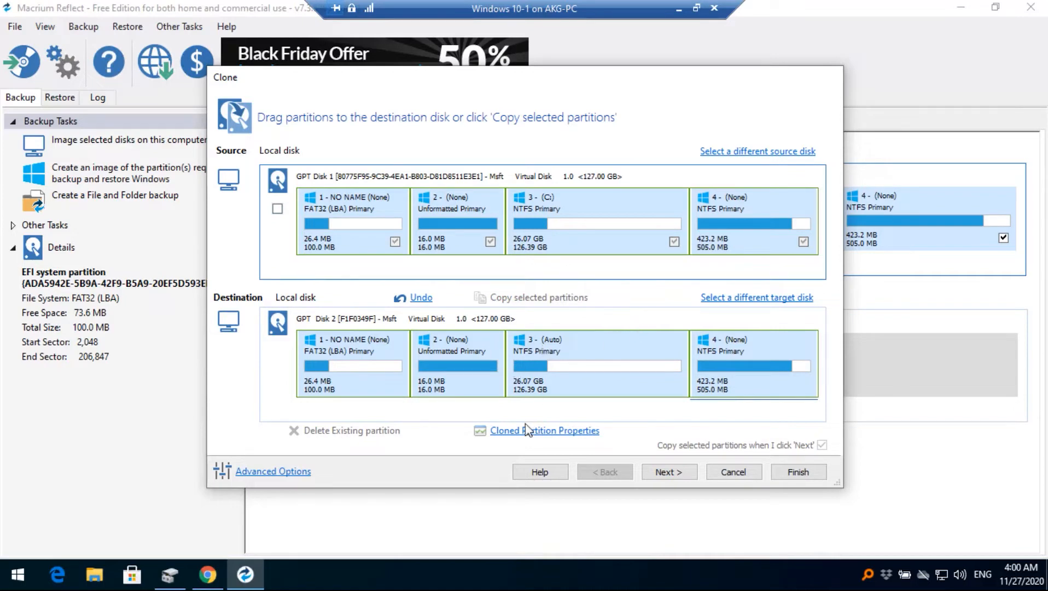
Step: Shrink the third cloned partition on the destination disk to about 62.33 GB and recheck its properties
{"action": "left_click", "coordinate": [563, 436]}
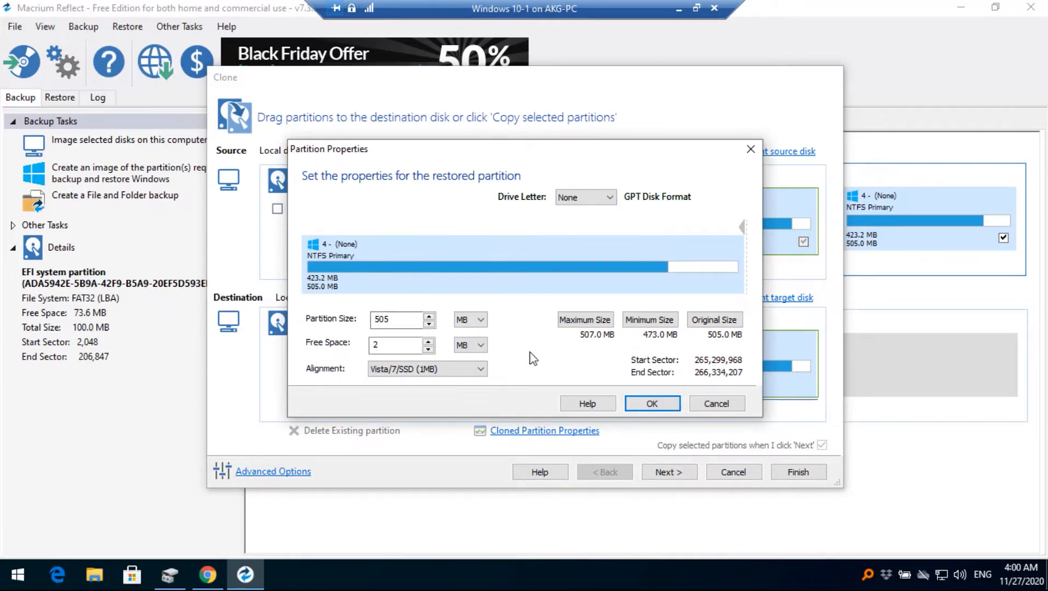
{"action": "left_click", "coordinate": [724, 407]}
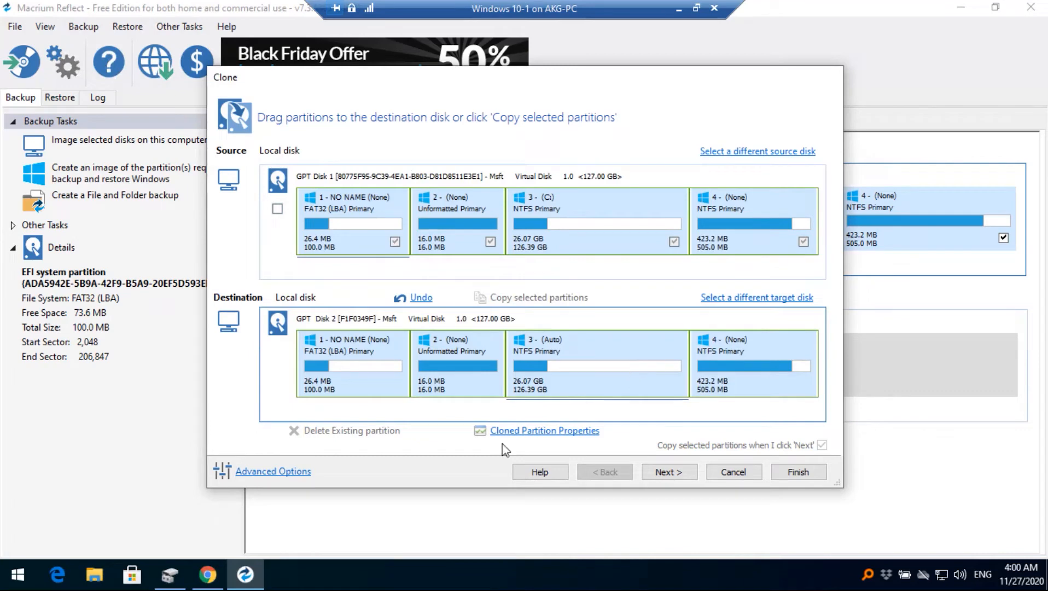
{"action": "left_click", "coordinate": [513, 431]}
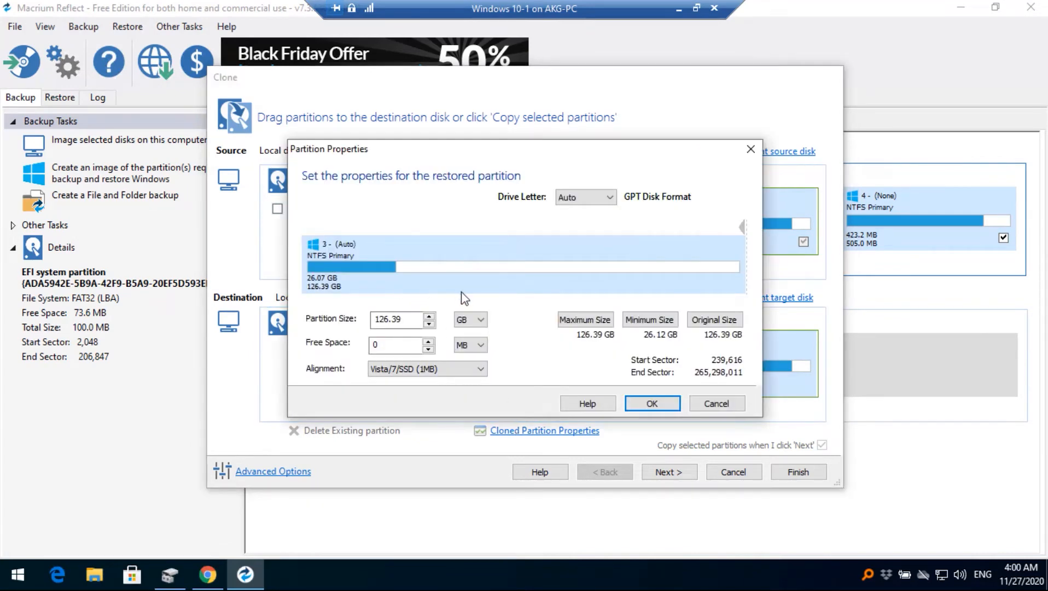
{"action": "left_click_drag", "start_coordinate": [739, 226], "coordinate": [522, 230]}
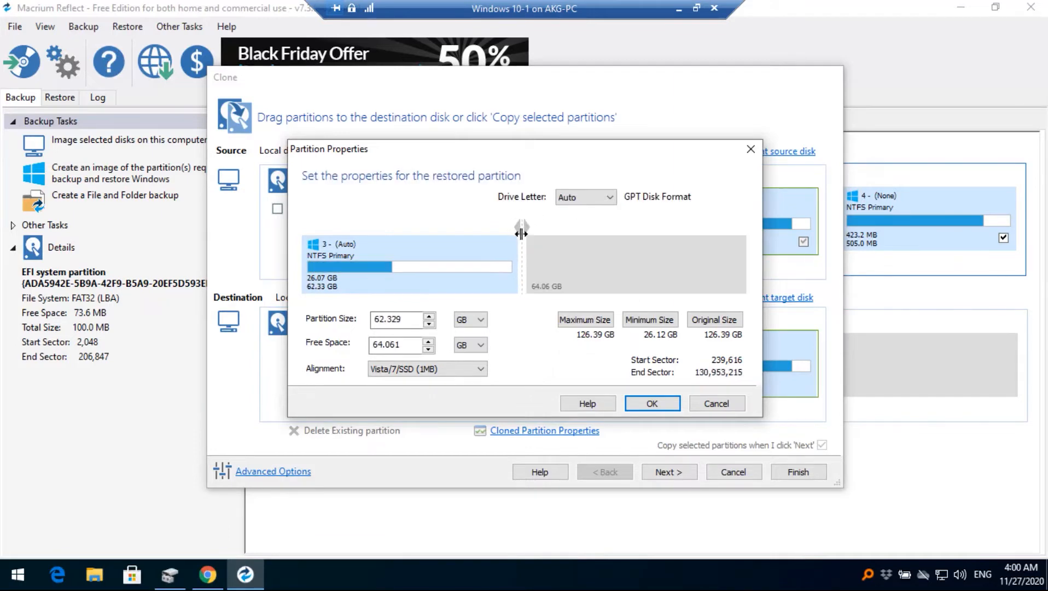
{"action": "left_click", "coordinate": [660, 405]}
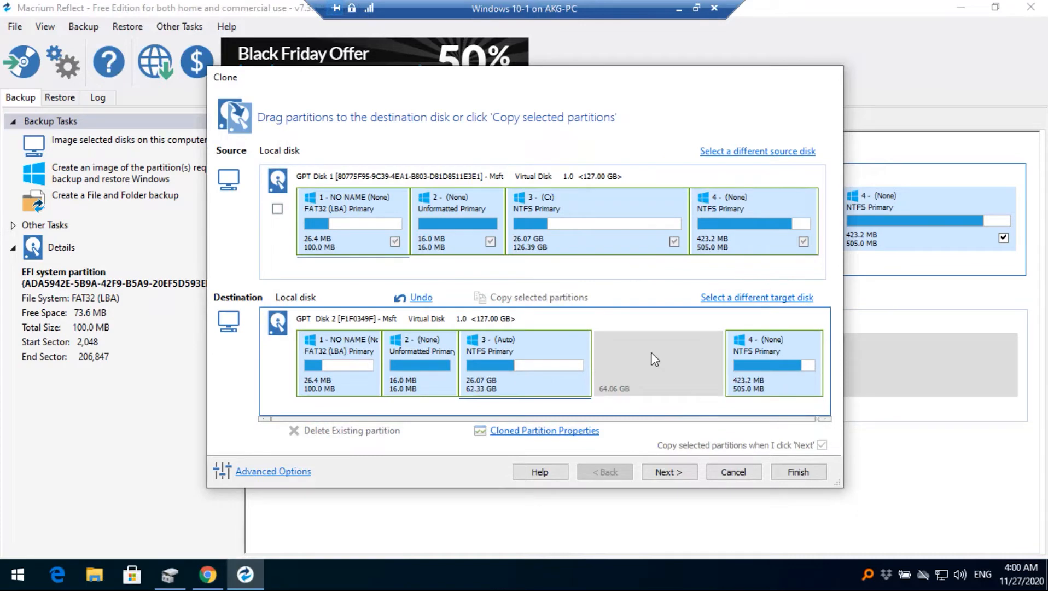
{"action": "left_click", "coordinate": [563, 433]}
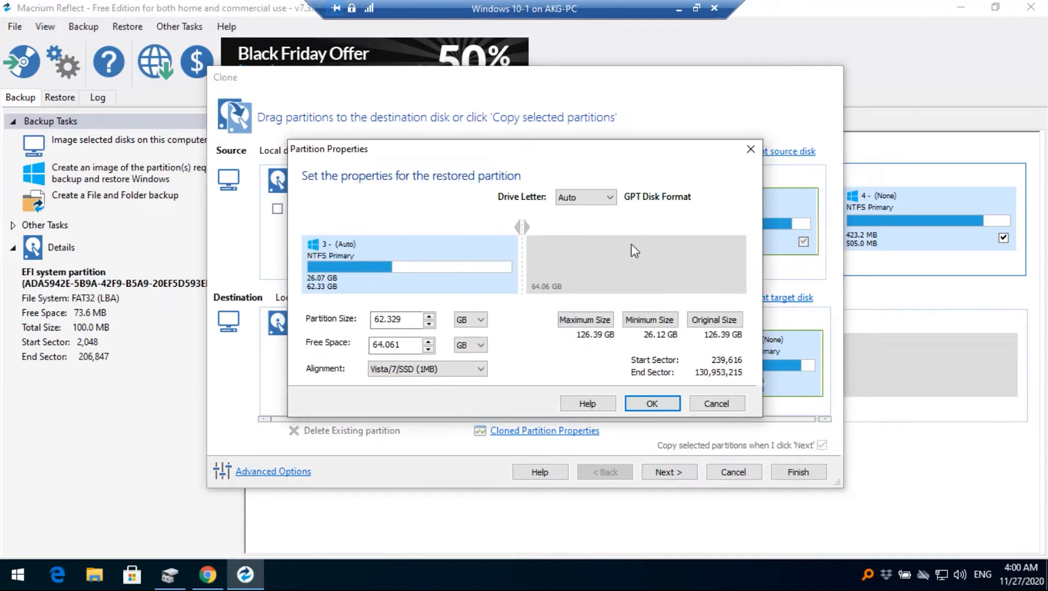
{"action": "left_click", "coordinate": [737, 408]}
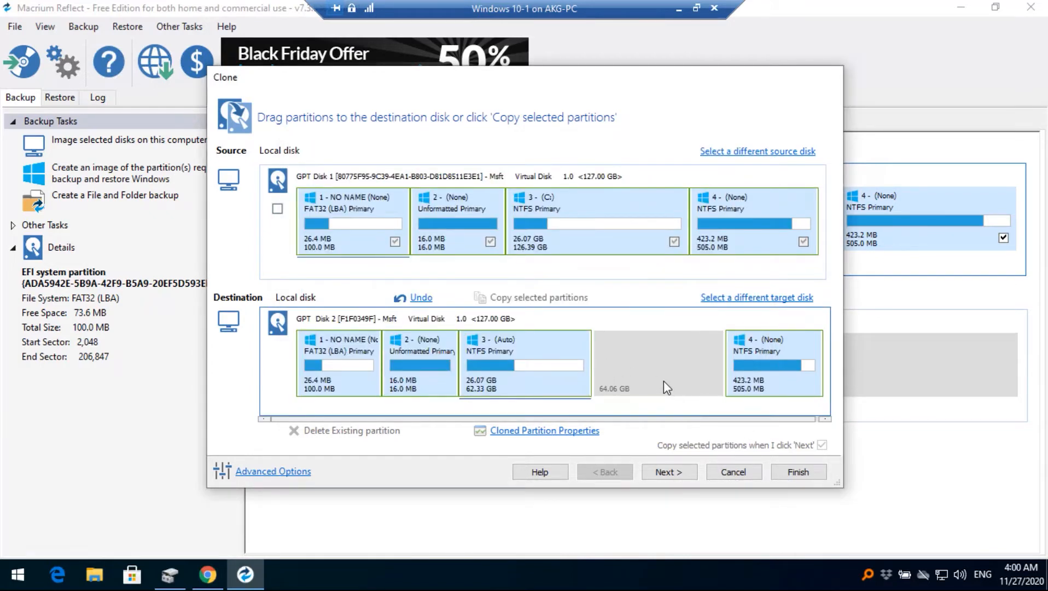
Step: Resize the third cloned partition on the destination disk to about 96.31 GB, leaving about 30.08 GB free behind it
{"action": "left_click", "coordinate": [581, 434]}
{"action": "left_click_drag", "start_coordinate": [521, 226], "coordinate": [642, 255]}
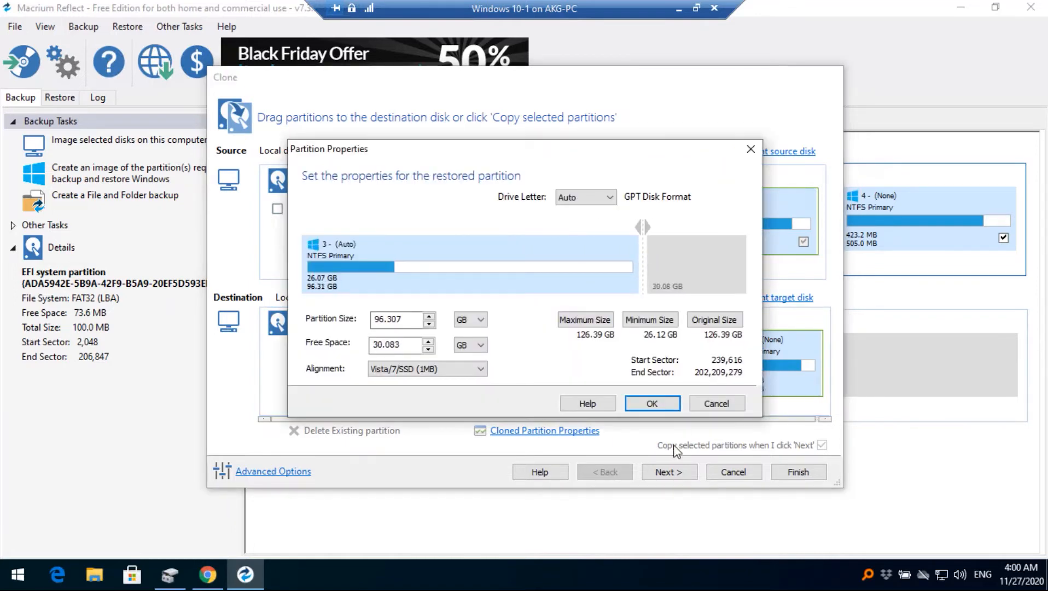
{"action": "left_click", "coordinate": [667, 408]}
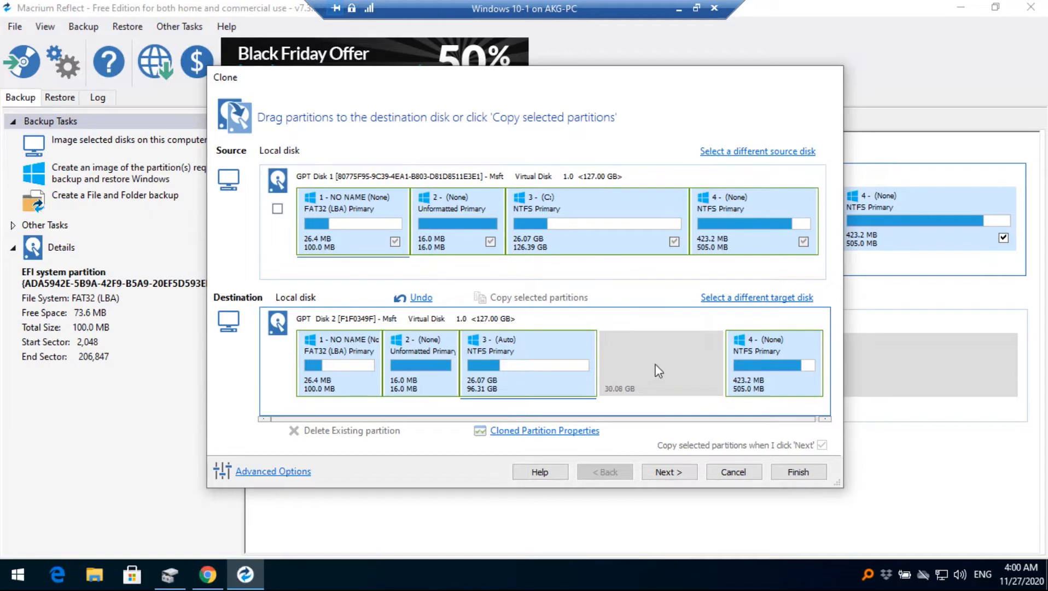
Step: Accept the destination layout, skip scheduling the clone, and review the listed operations in the clone summary
{"action": "left_click", "coordinate": [772, 356]}
{"action": "left_click", "coordinate": [578, 365]}
{"action": "left_click", "coordinate": [784, 362]}
{"action": "left_click", "coordinate": [429, 351]}
{"action": "left_click", "coordinate": [664, 472]}
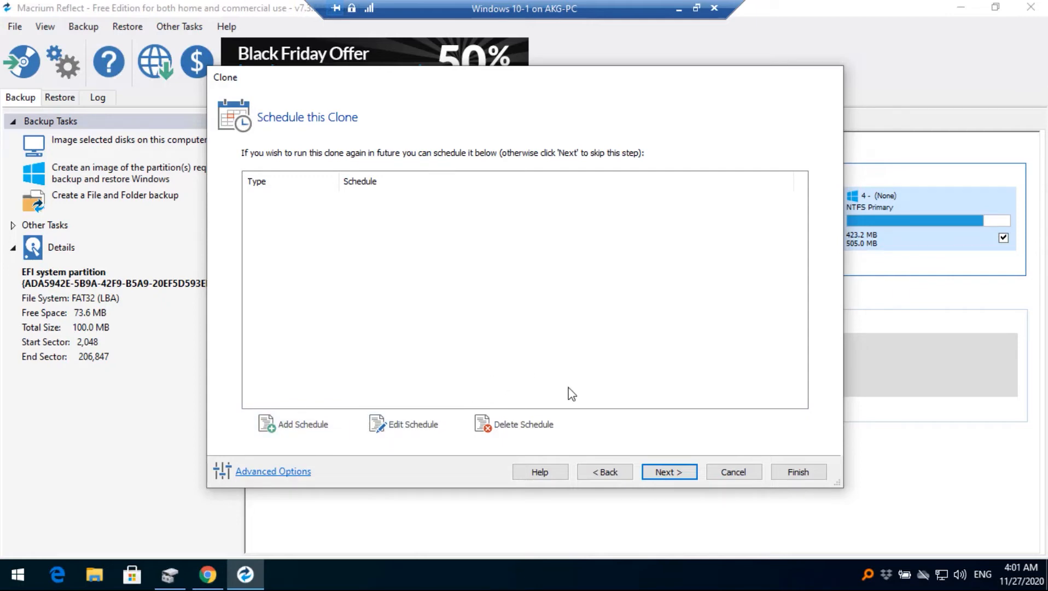
{"action": "left_click", "coordinate": [658, 472]}
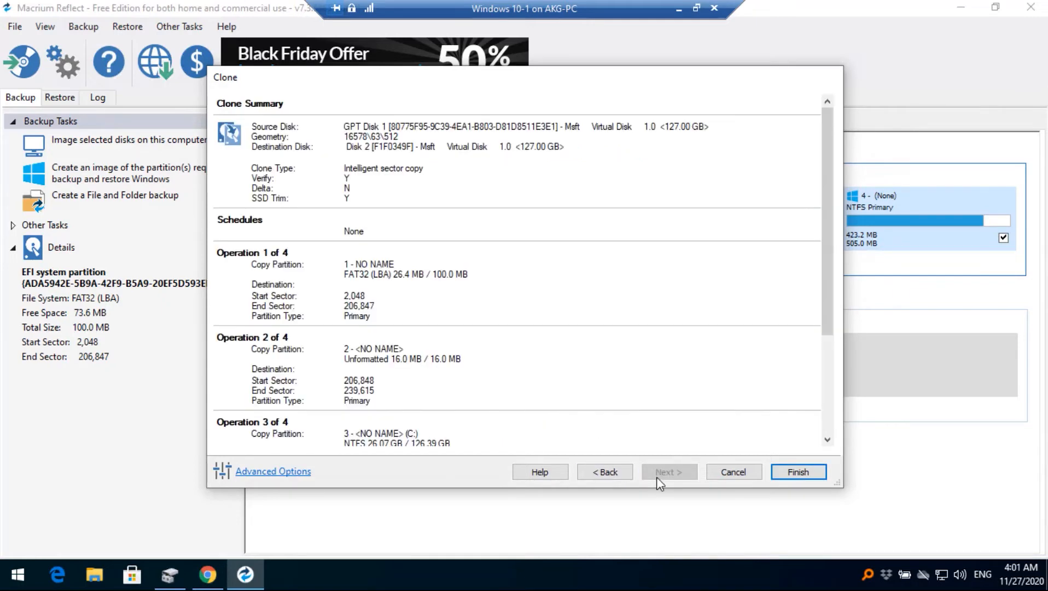
{"action": "scroll", "coordinate": [438, 208], "scroll_direction": "down", "scroll_amount": 4}
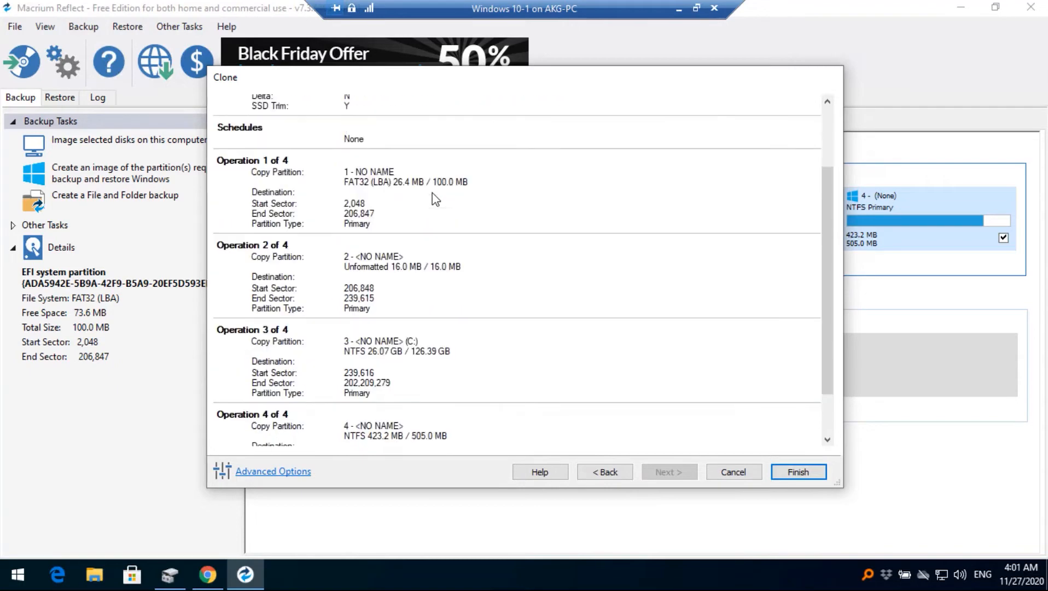
{"action": "scroll", "coordinate": [455, 362], "scroll_direction": "up", "scroll_amount": 5}
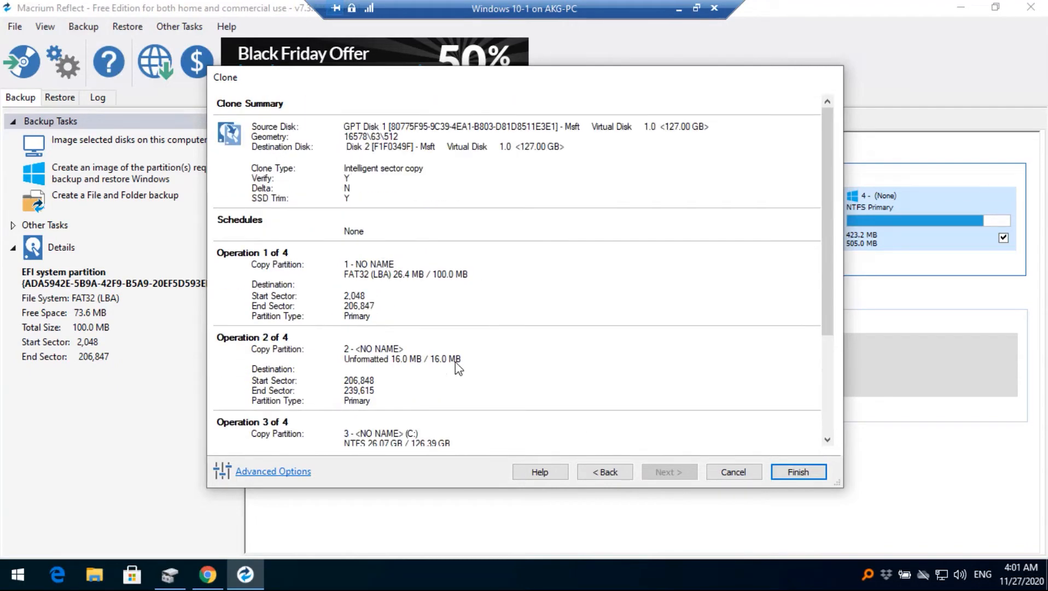
{"action": "scroll", "coordinate": [423, 263], "scroll_direction": "down", "scroll_amount": 3}
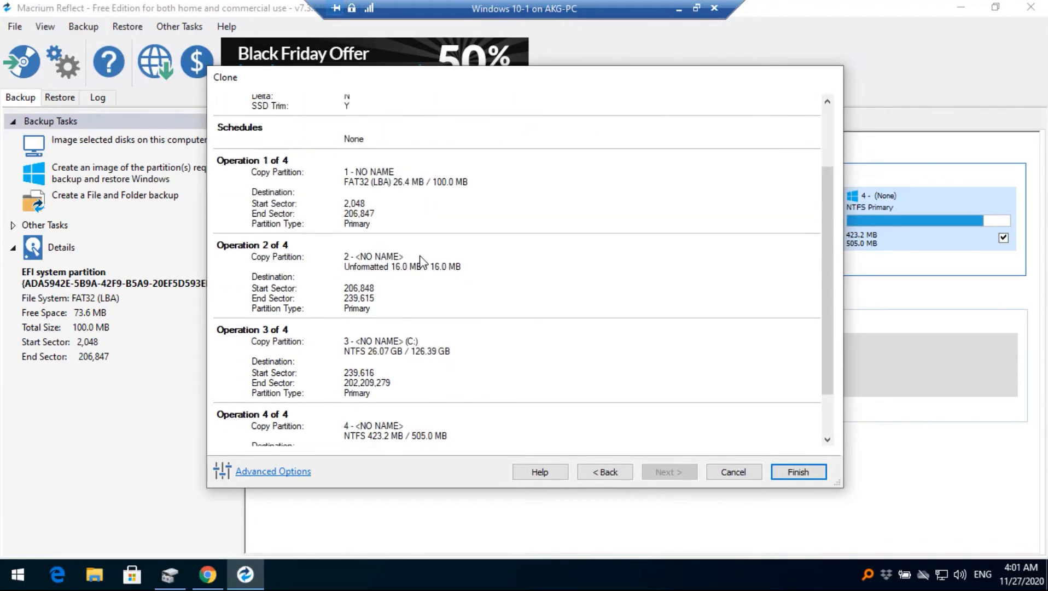
Step: Finish the wizard, run the clone immediately while saving the backup definition as My Clone, and close the completed clone's progress window
{"action": "left_click", "coordinate": [791, 475]}
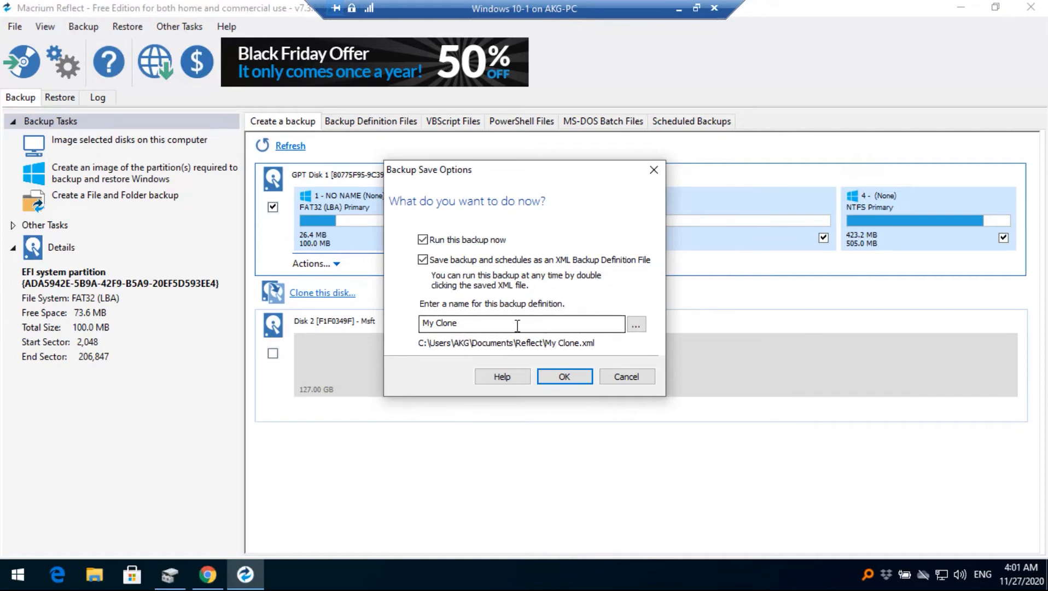
{"action": "left_click", "coordinate": [566, 376]}
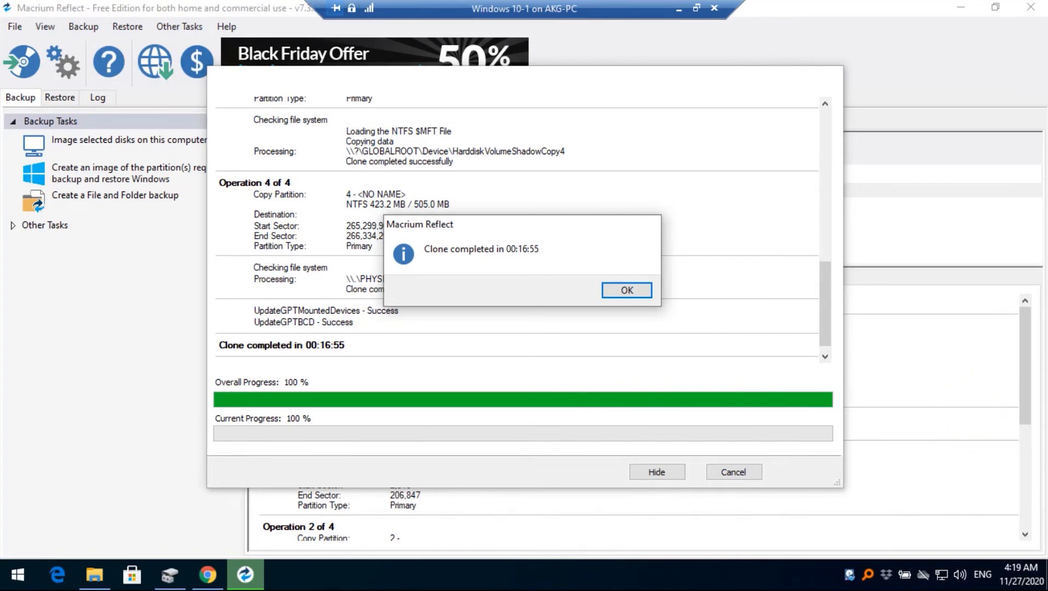
{"action": "left_click", "coordinate": [635, 290]}
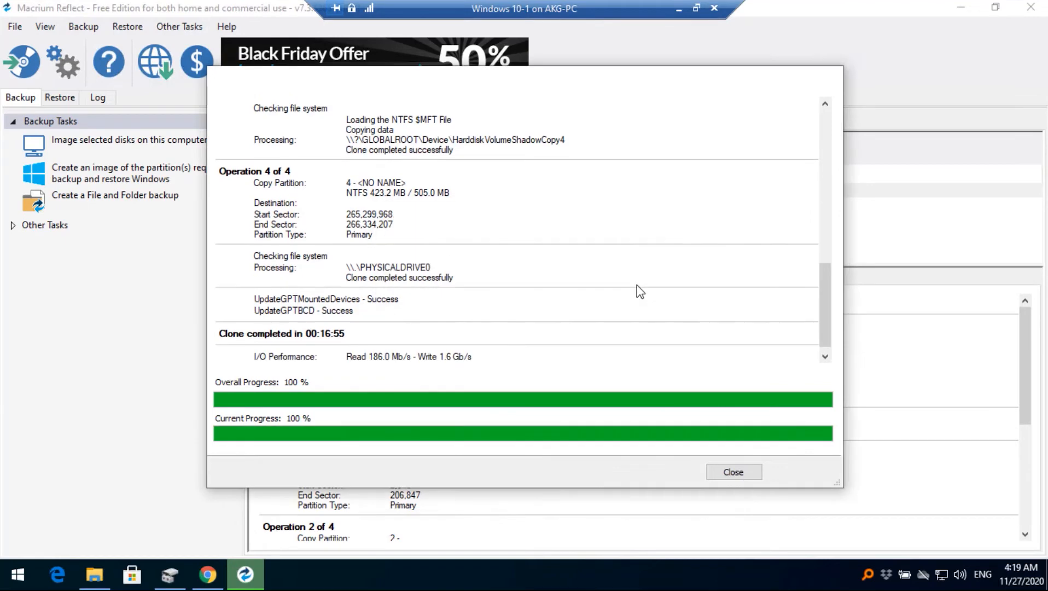
{"action": "left_click", "coordinate": [745, 476]}
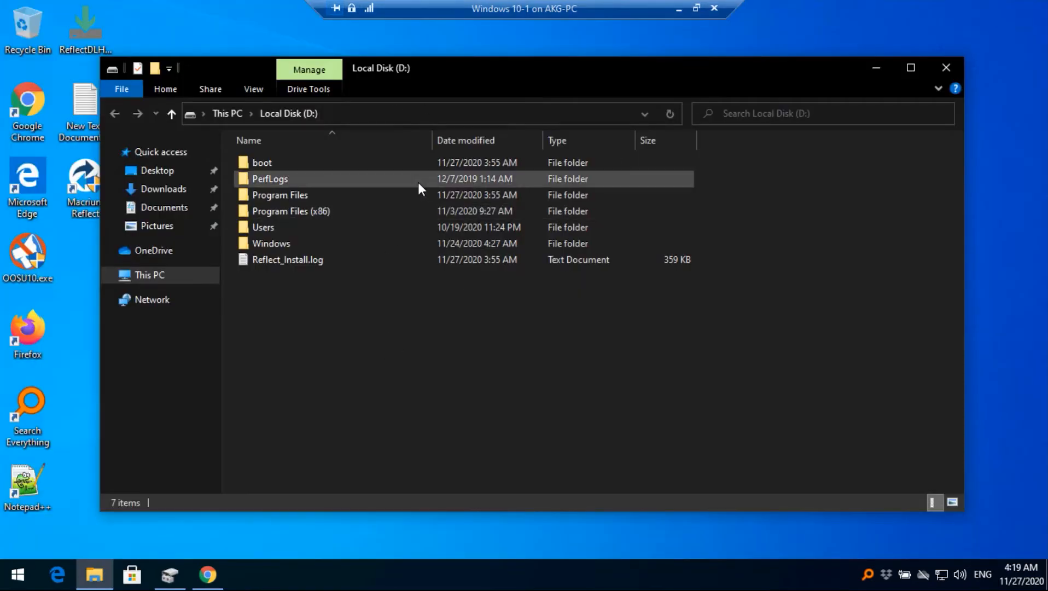
Step: Check the cloned partition layout of Disk 1 in Disk Management and close it
{"action": "left_click", "coordinate": [170, 576]}
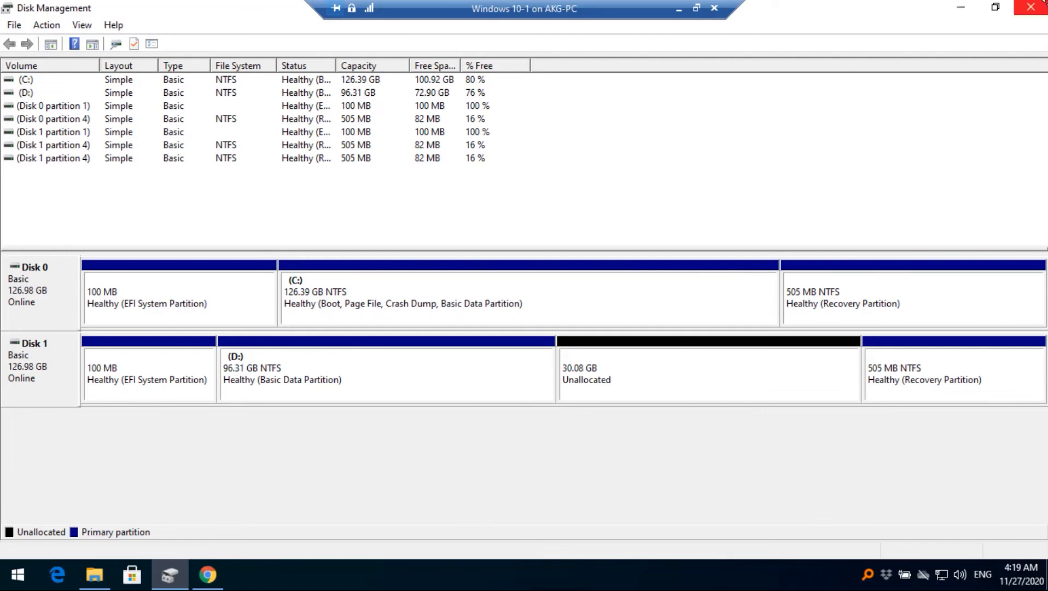
{"action": "left_click", "coordinate": [1043, 5]}
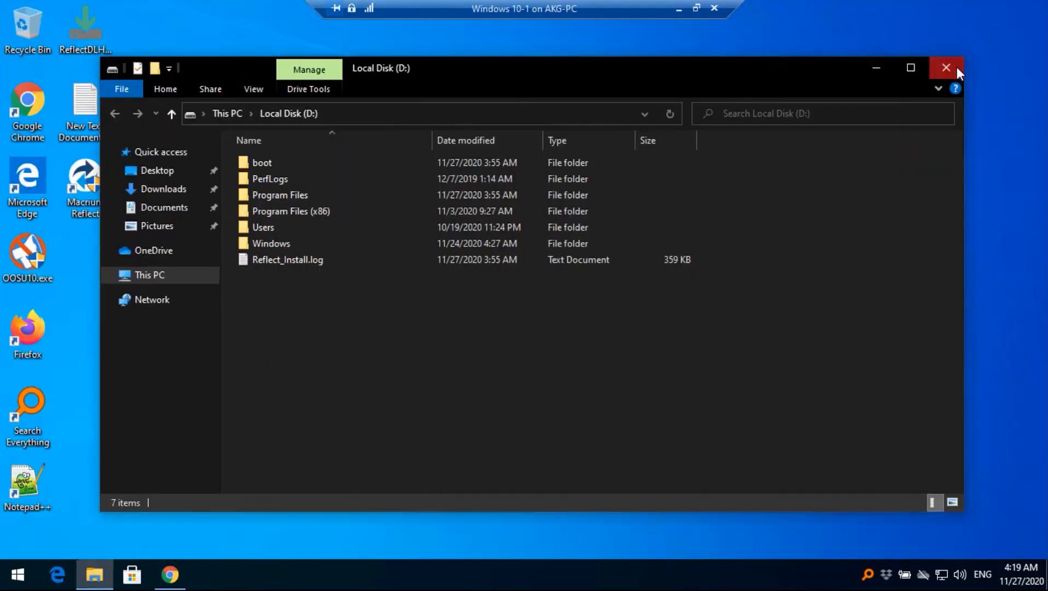
Step: Close the Local Disk (D:) window and shut down Windows in the virtual machine
{"action": "left_click", "coordinate": [955, 67]}
{"action": "left_click", "coordinate": [25, 564]}
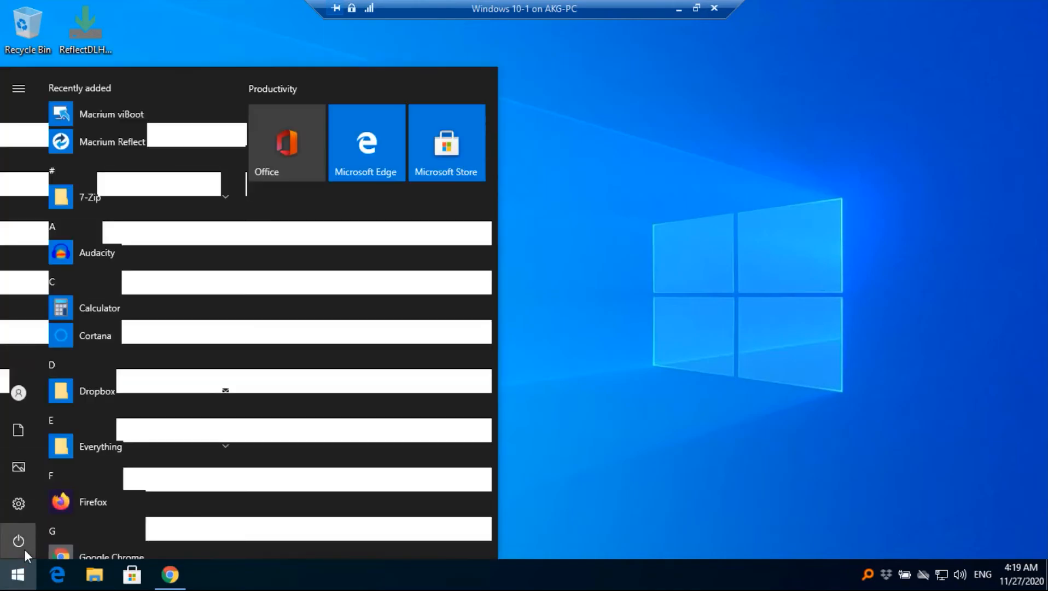
{"action": "left_click", "coordinate": [23, 547]}
{"action": "left_click", "coordinate": [33, 478]}
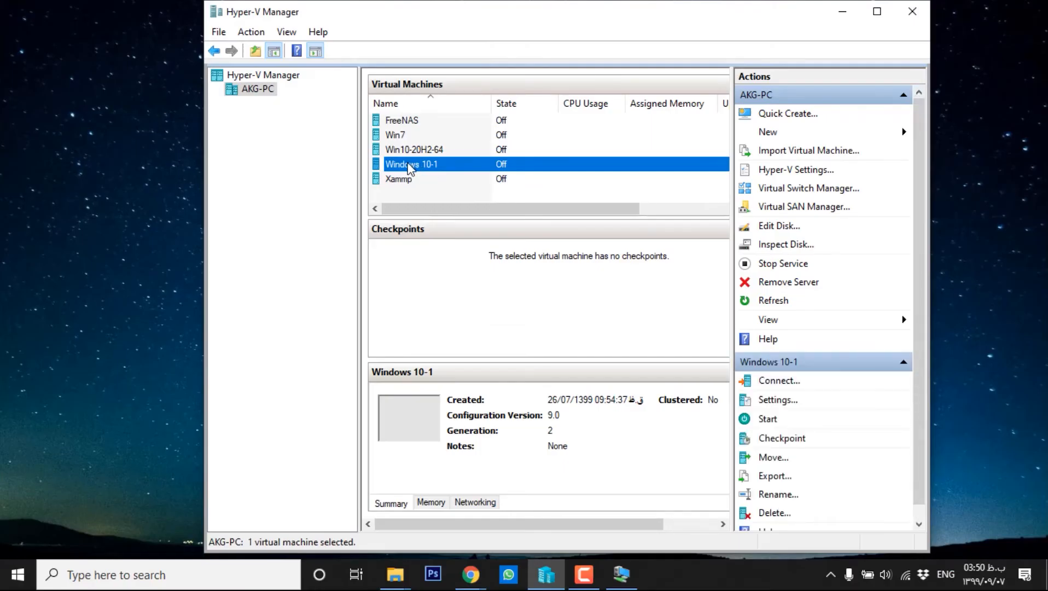
Step: In Hyper-V Manager, remove the Win10-Diff1.vhdx hard drive from the Windows 10-1 virtual machine's settings and apply the change
{"action": "right_click", "coordinate": [409, 167]}
{"action": "left_click", "coordinate": [442, 197]}
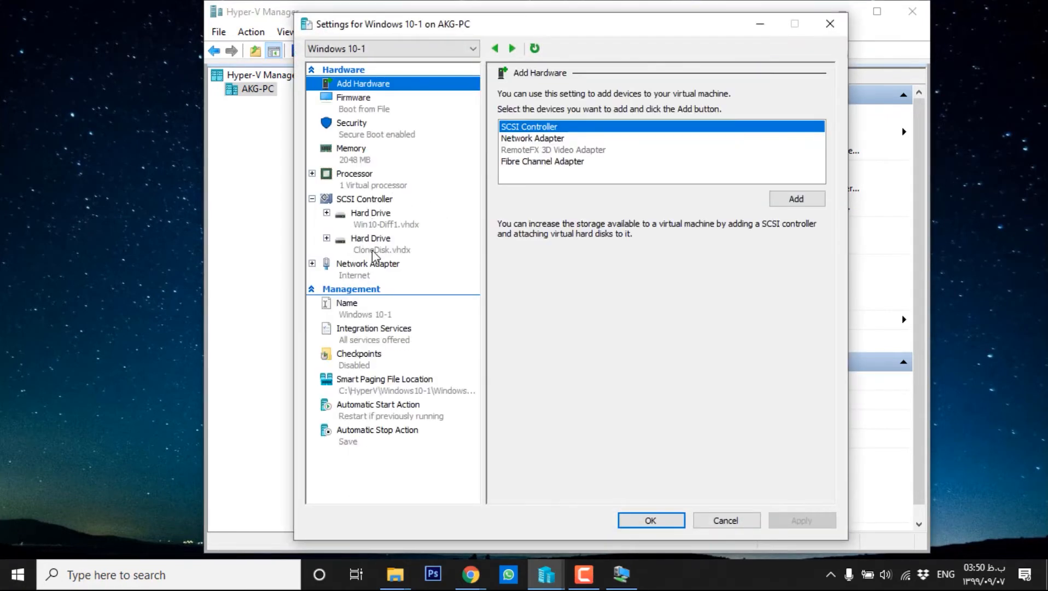
{"action": "left_click", "coordinate": [374, 224]}
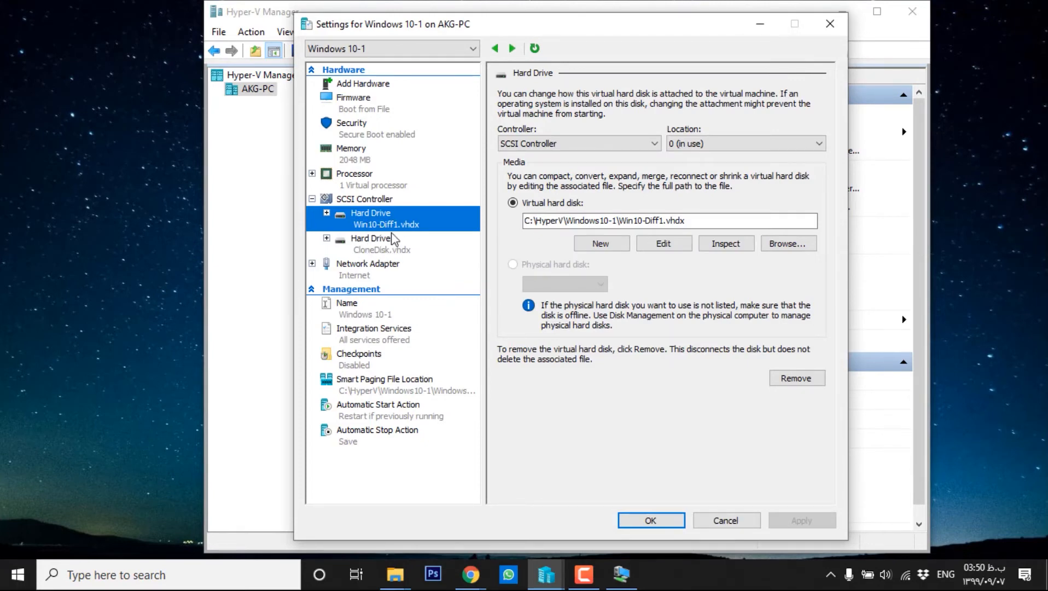
{"action": "left_click", "coordinate": [795, 378]}
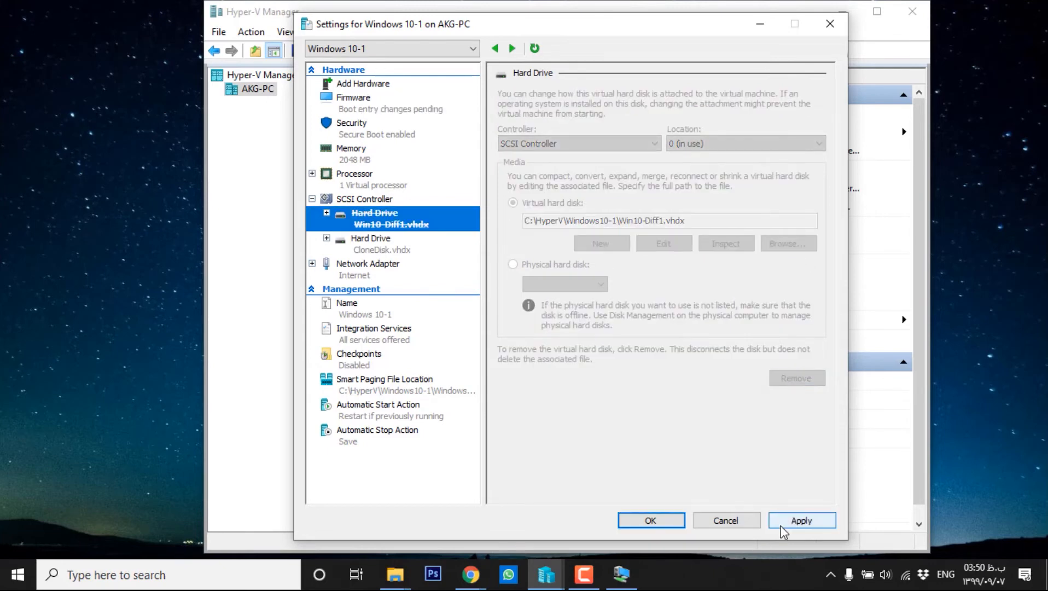
{"action": "left_click", "coordinate": [792, 519]}
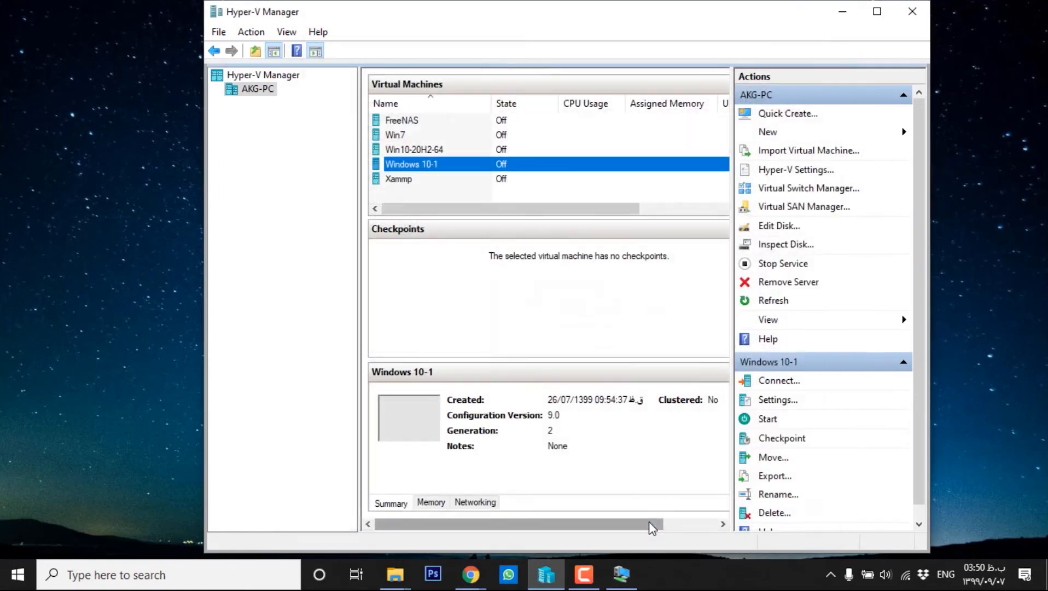
{"action": "left_click", "coordinate": [650, 521]}
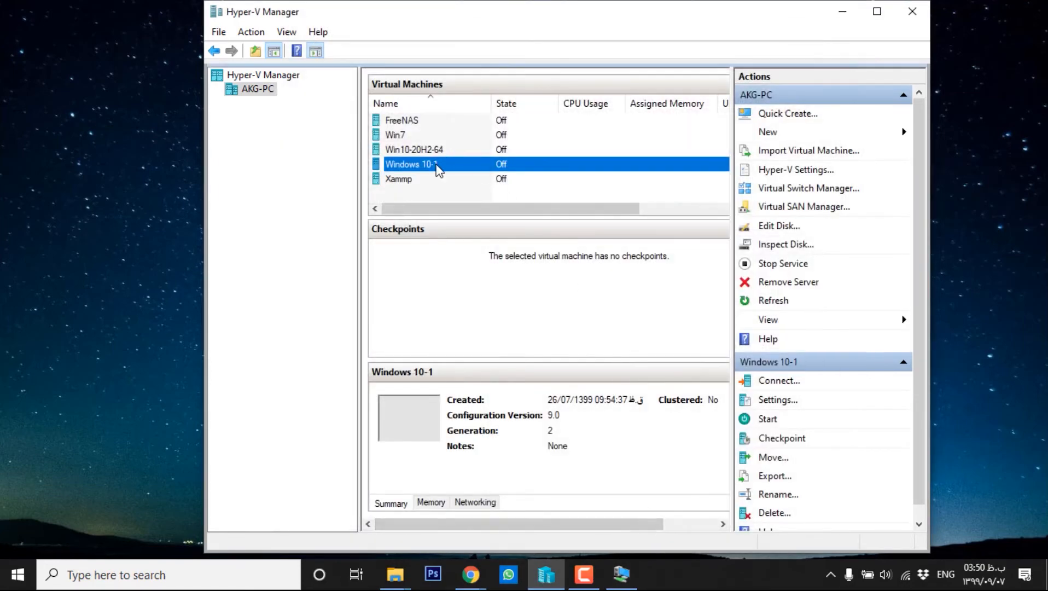
Step: Start the Windows 10-1 virtual machine and move the CloneDisk.vhdx hard drive to first place in its firmware boot order
{"action": "double_click", "coordinate": [438, 169]}
{"action": "left_click", "coordinate": [372, 356]}
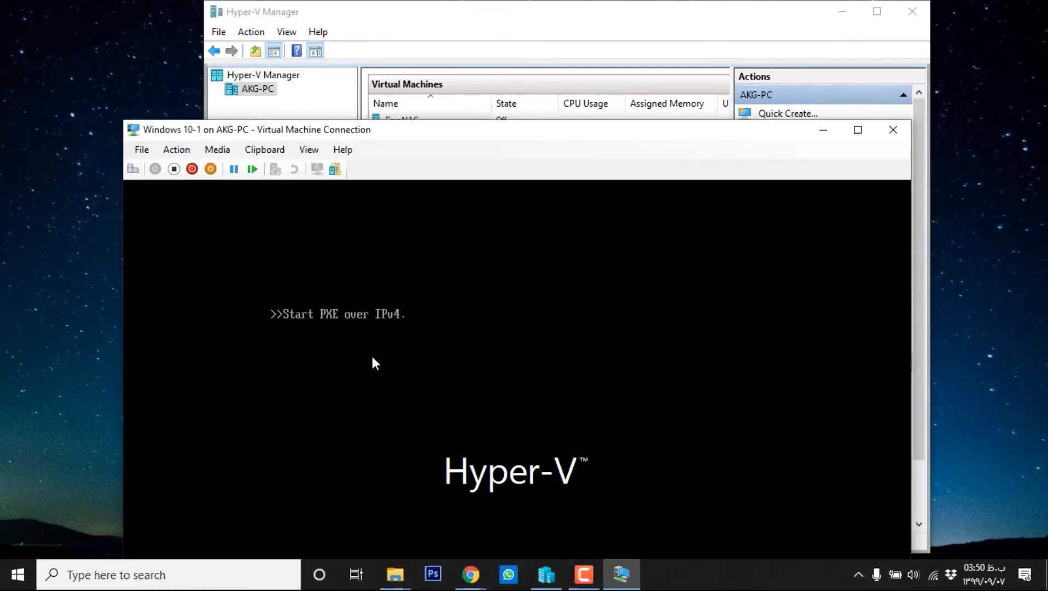
{"action": "left_click", "coordinate": [141, 149]}
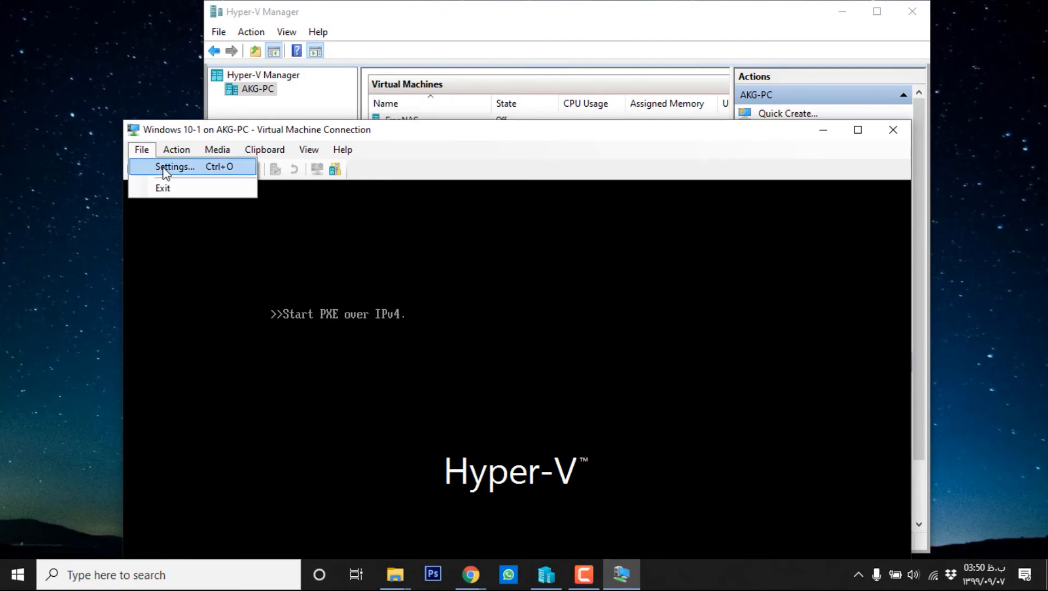
{"action": "left_click", "coordinate": [166, 168]}
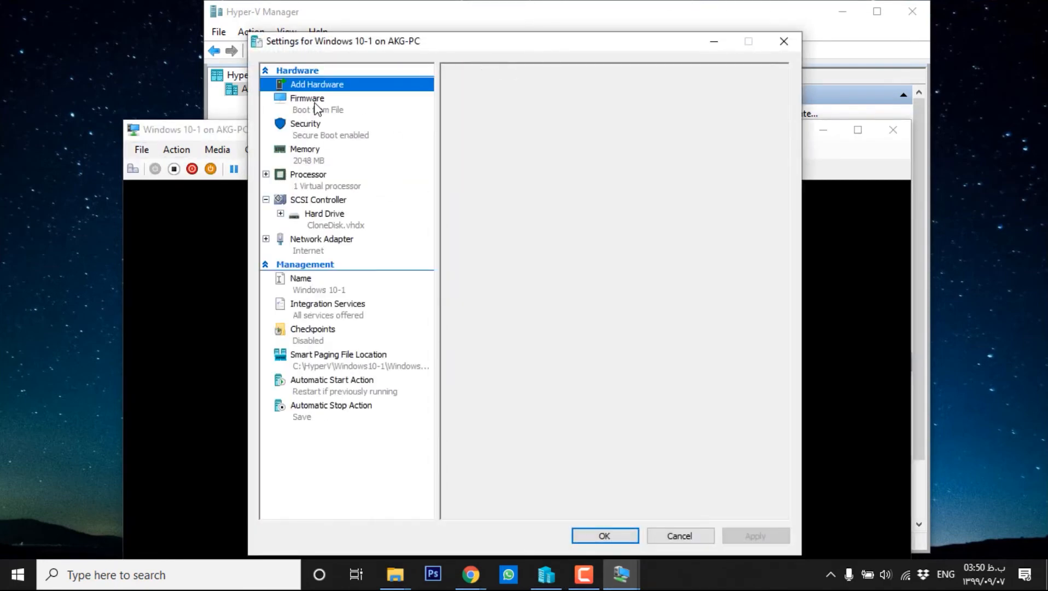
{"action": "left_click", "coordinate": [317, 108]}
{"action": "left_click", "coordinate": [510, 167]}
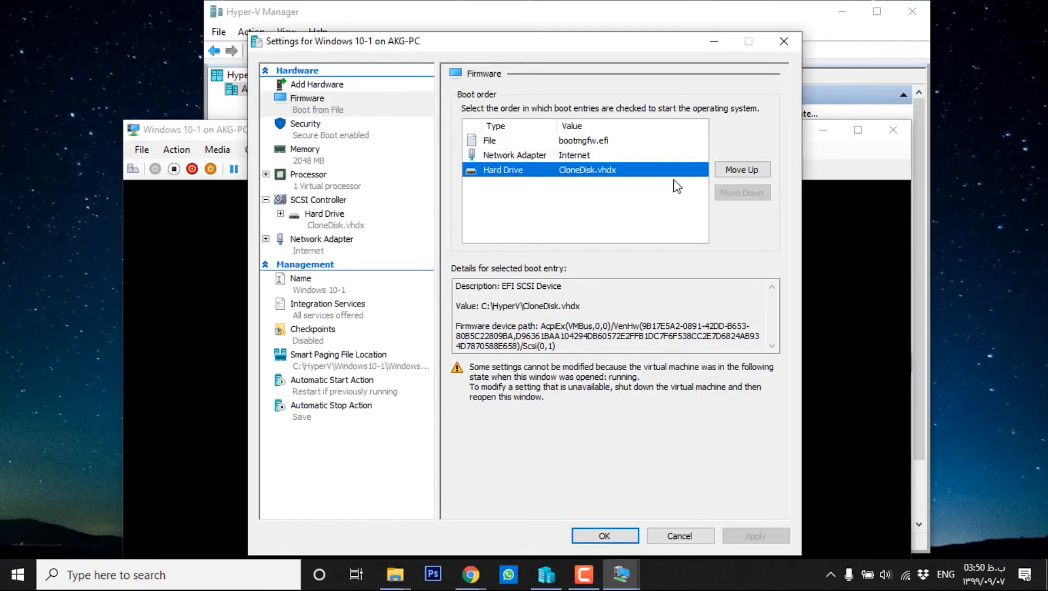
{"action": "left_click", "coordinate": [738, 168]}
{"action": "left_click", "coordinate": [738, 169]}
{"action": "left_click", "coordinate": [621, 536]}
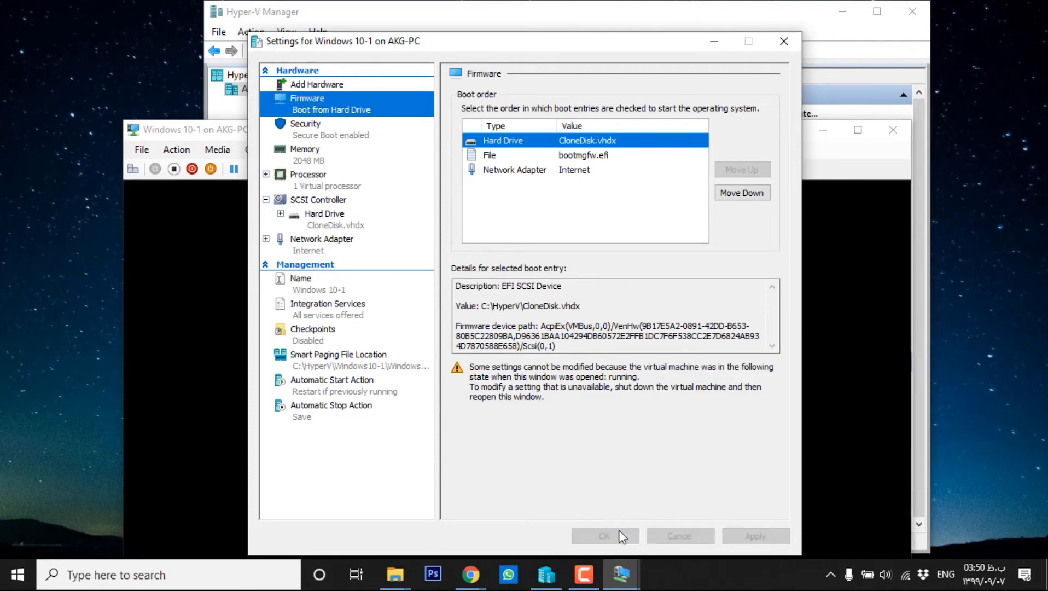
Step: Turn off the running Windows 10-1 virtual machine and start it again from the cloned disk
{"action": "left_click", "coordinate": [175, 169]}
{"action": "left_click", "coordinate": [553, 450]}
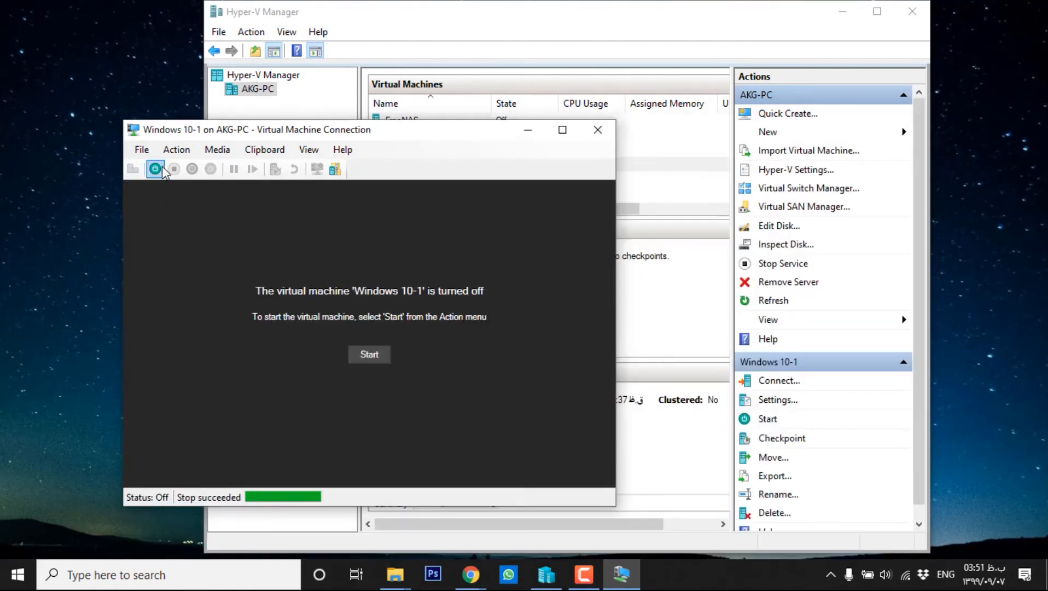
{"action": "left_click", "coordinate": [154, 169]}
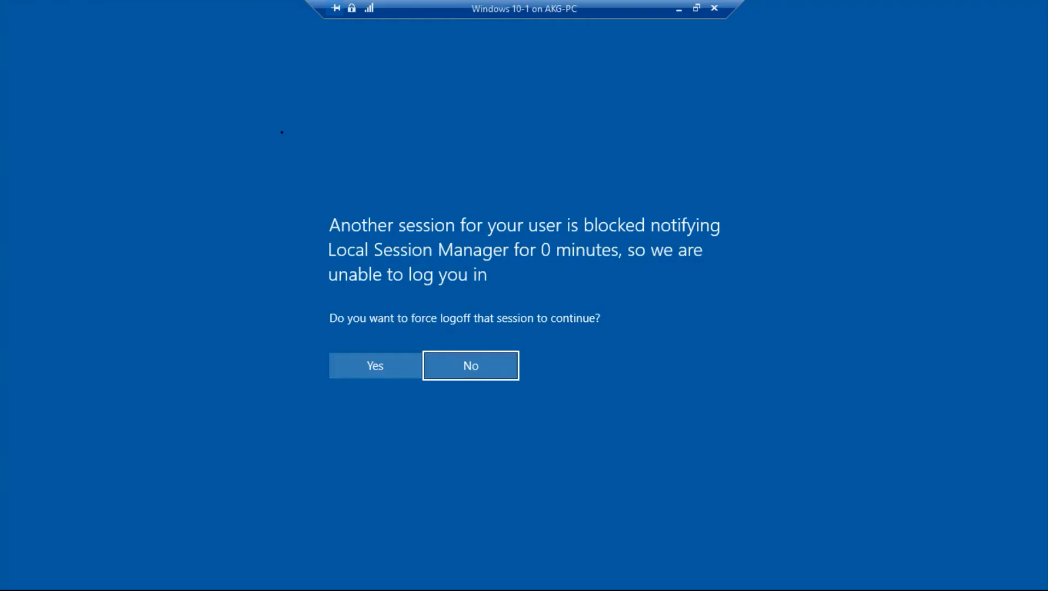
Step: Decline the forced logoff of the other session and show the virtual machine in full screen
{"action": "left_click", "coordinate": [471, 372]}
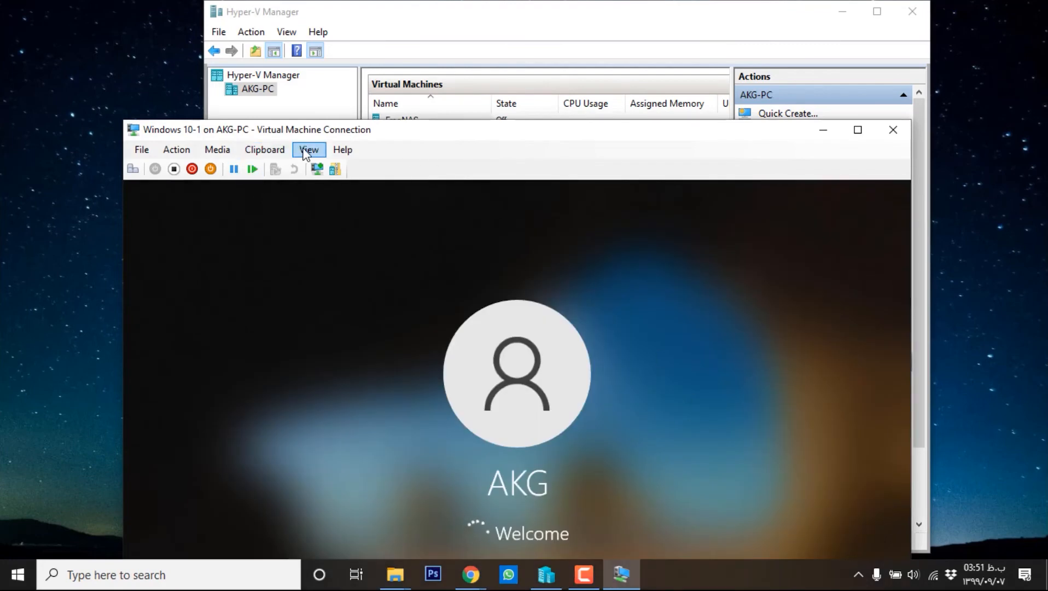
{"action": "left_click", "coordinate": [305, 151]}
{"action": "left_click", "coordinate": [323, 166]}
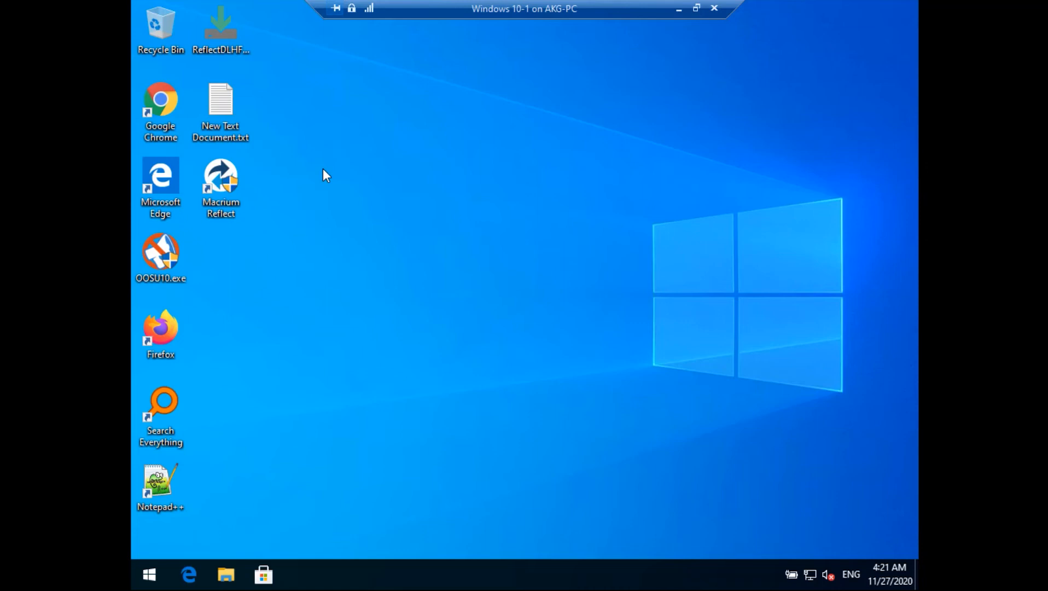
Step: Check the drives in This PC and open diskmgmt.msc to examine the booted clone's partition layout
{"action": "key", "text": "super+e"}
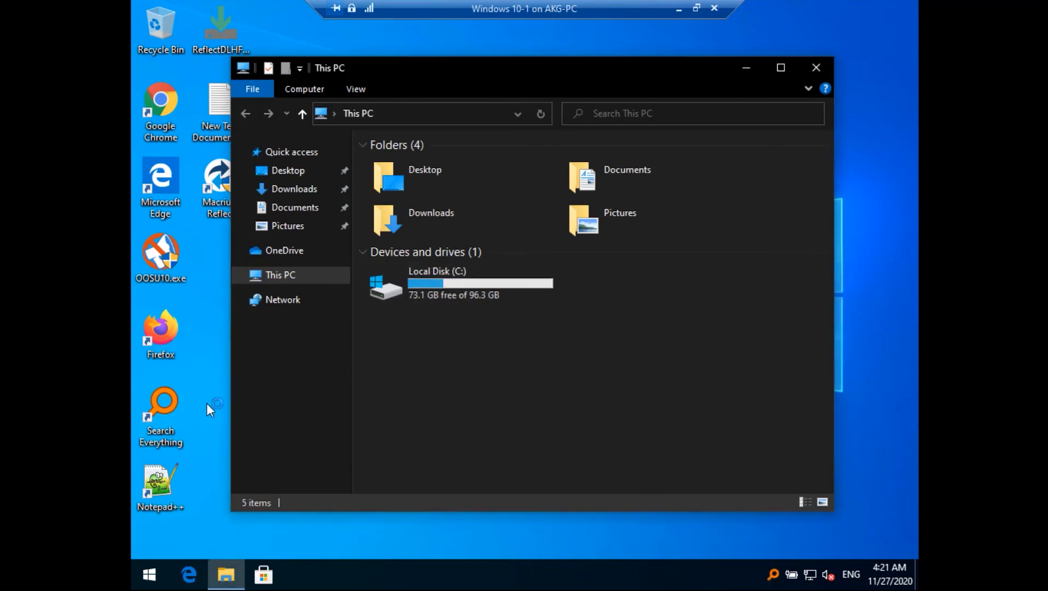
{"action": "key", "text": "super+r"}
{"action": "type", "text": "disk"}
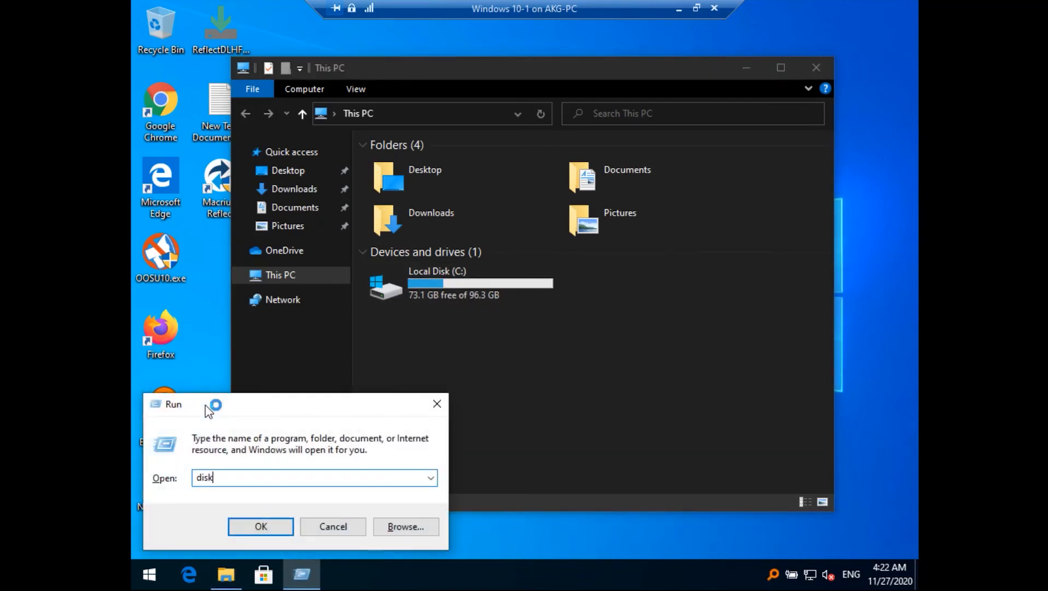
{"action": "type", "text": "mgmt.msc"}
{"action": "key", "text": "Return"}
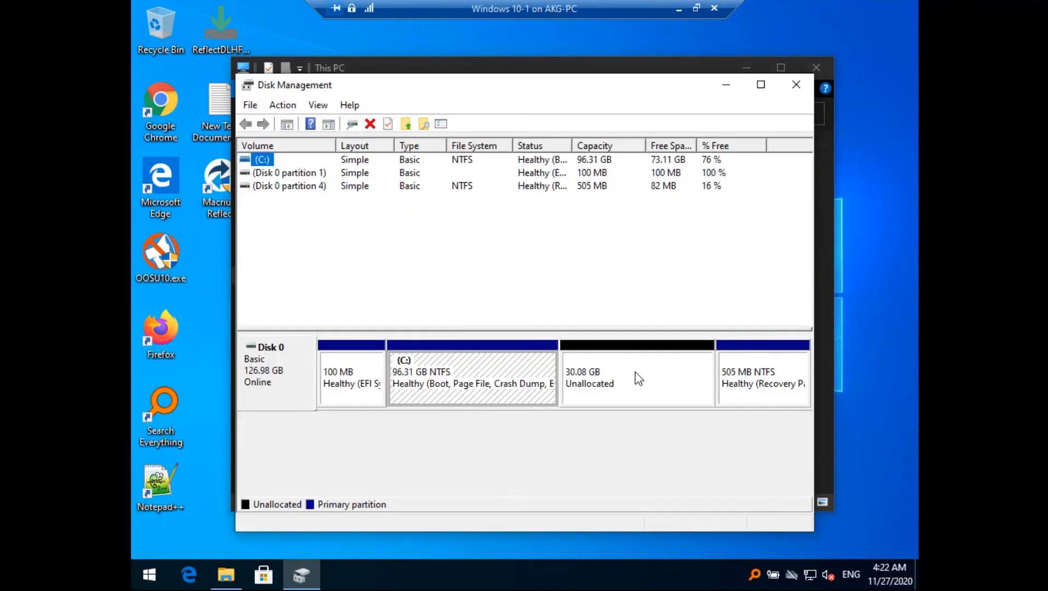